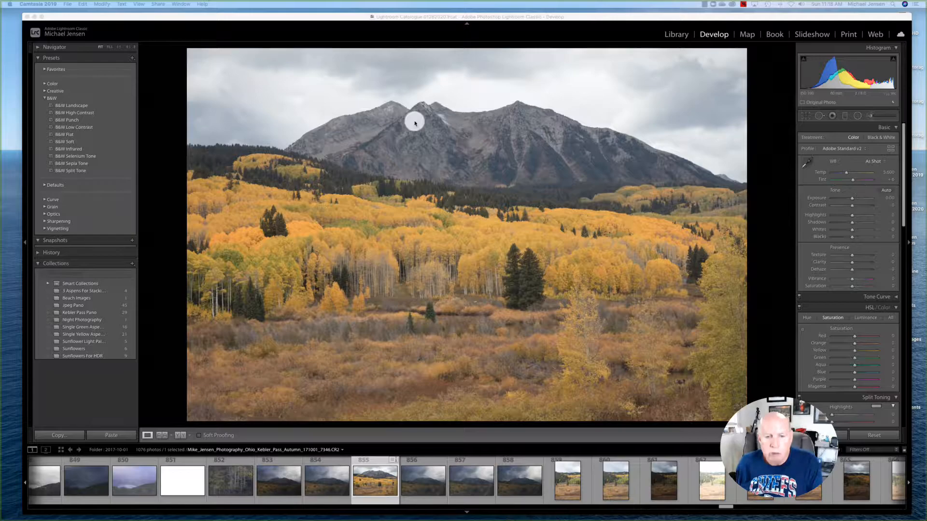
Step: Open the Kebler Pass Pano collection in the photo library
click(75, 313)
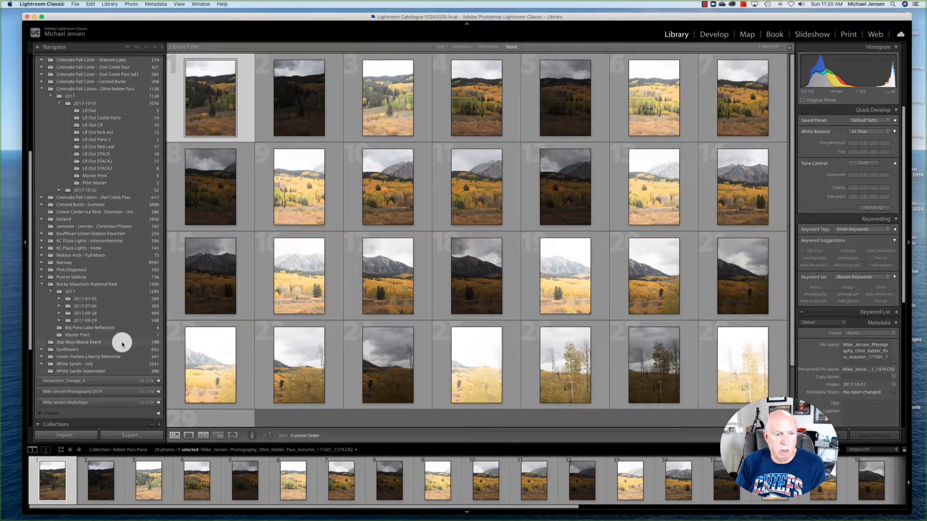
scroll(137, 241, down, 6)
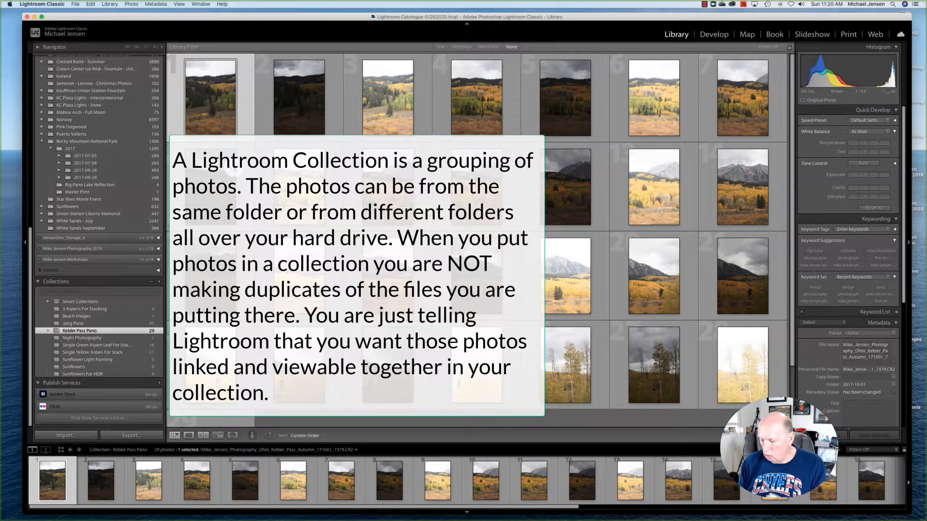
scroll(793, 375, down, 2)
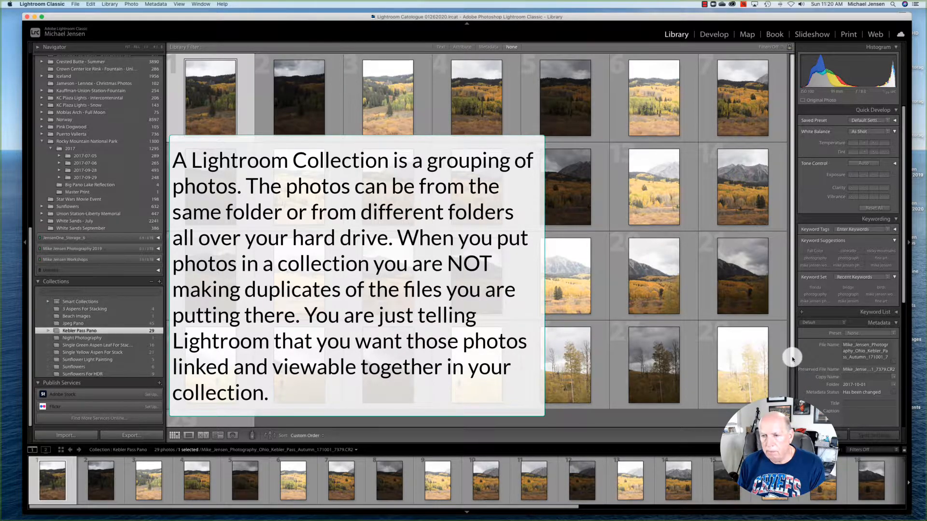
Step: Merge the first 28 photos of the collection into an HDR panorama with Spherical projection and Auto Settings
shift+click(711, 336)
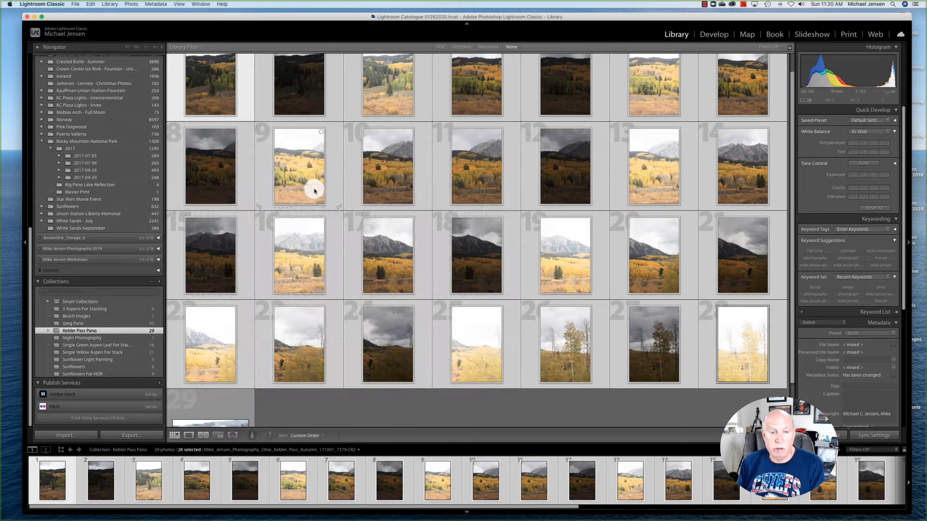
right_click(314, 190)
mouse_move(337, 278)
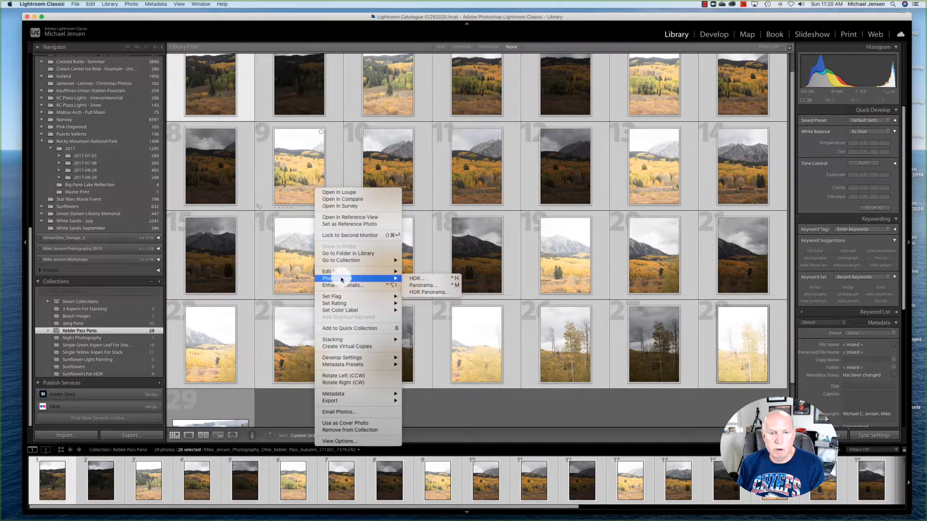
click(427, 293)
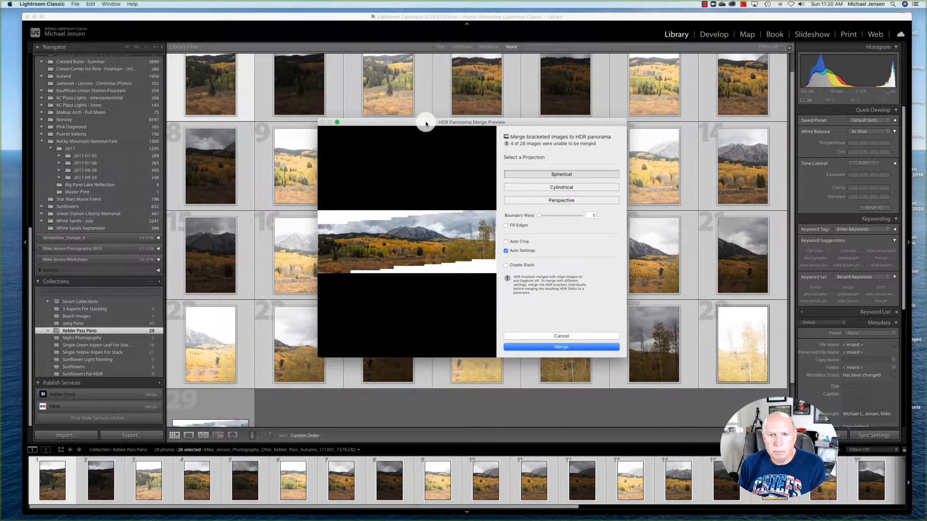
drag(425, 122, 379, 121)
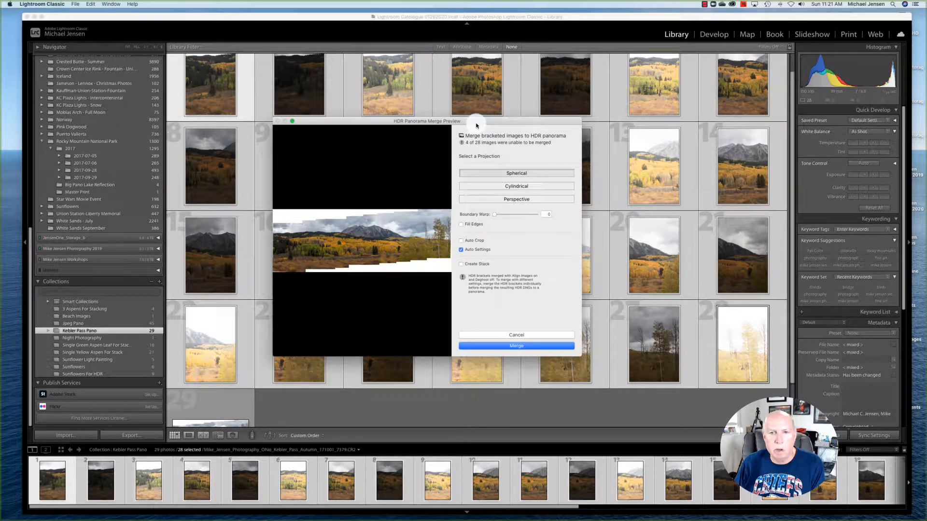
click(517, 346)
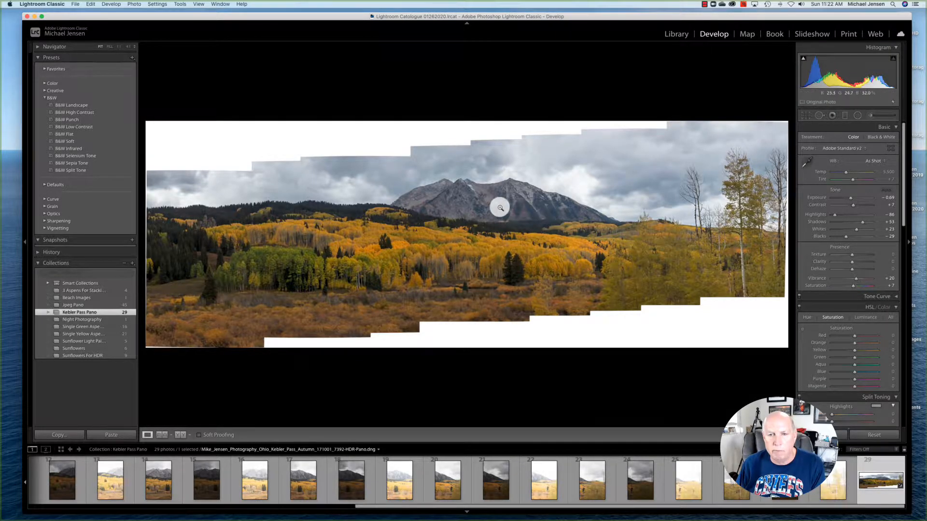
Step: Examine the merged panorama's detail up close across the mountain peaks, dark evergreens and yellow aspens
click(465, 186)
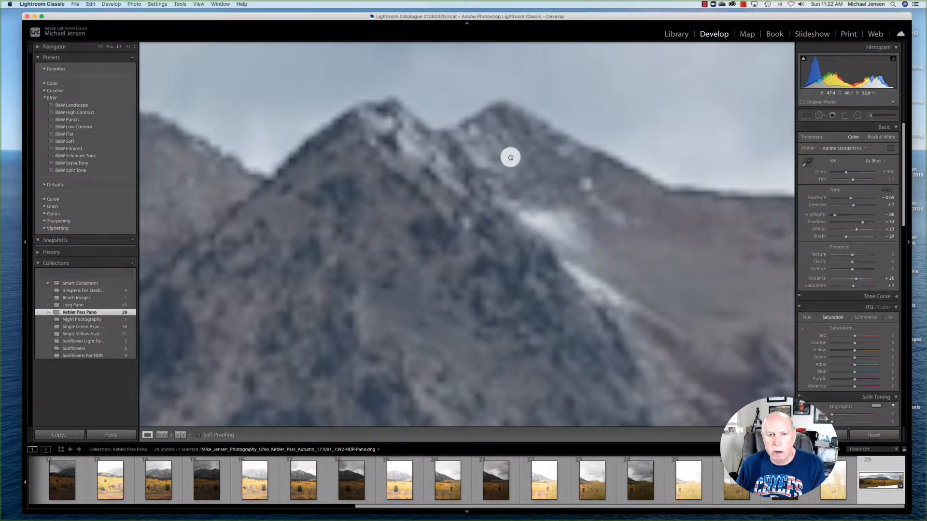
drag(510, 158, 506, 200)
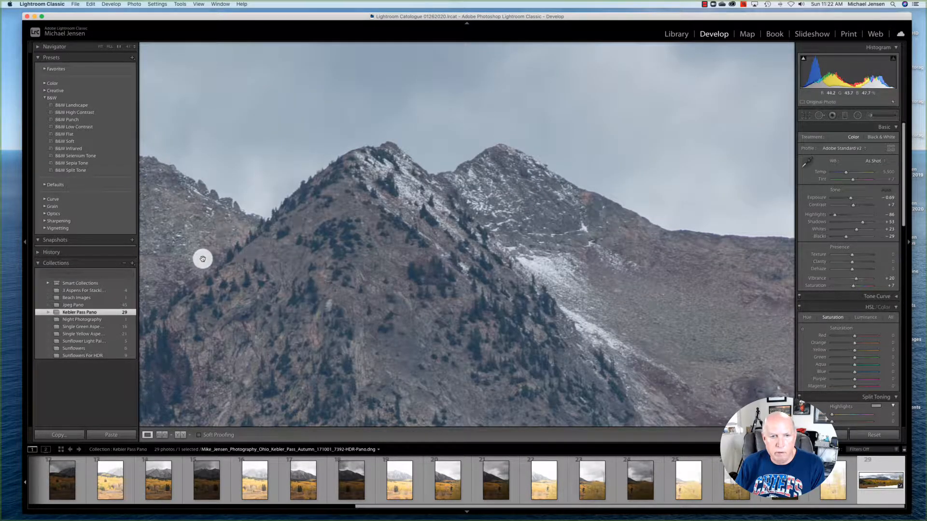
drag(202, 259, 483, 252)
drag(215, 270, 459, 183)
drag(414, 306, 418, 113)
drag(457, 344, 430, 149)
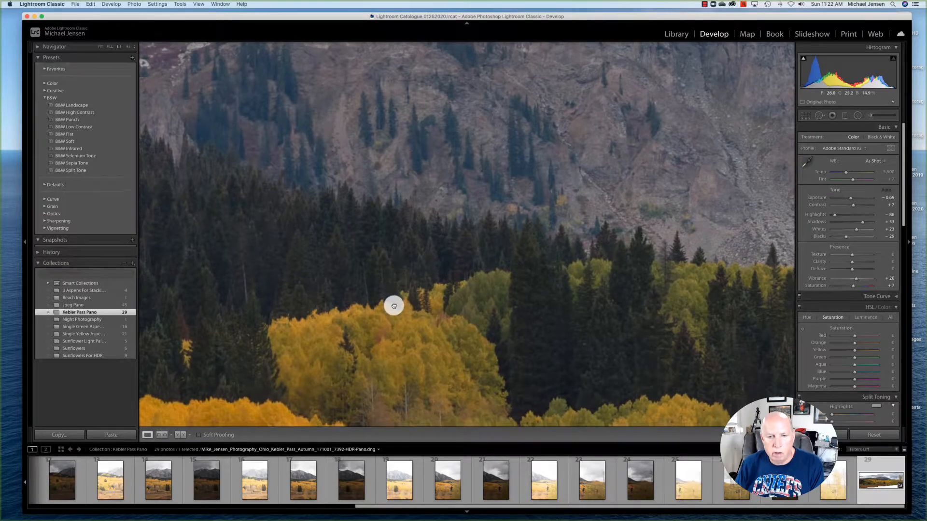
drag(393, 306, 413, 50)
drag(253, 213, 579, 213)
drag(225, 180, 473, 209)
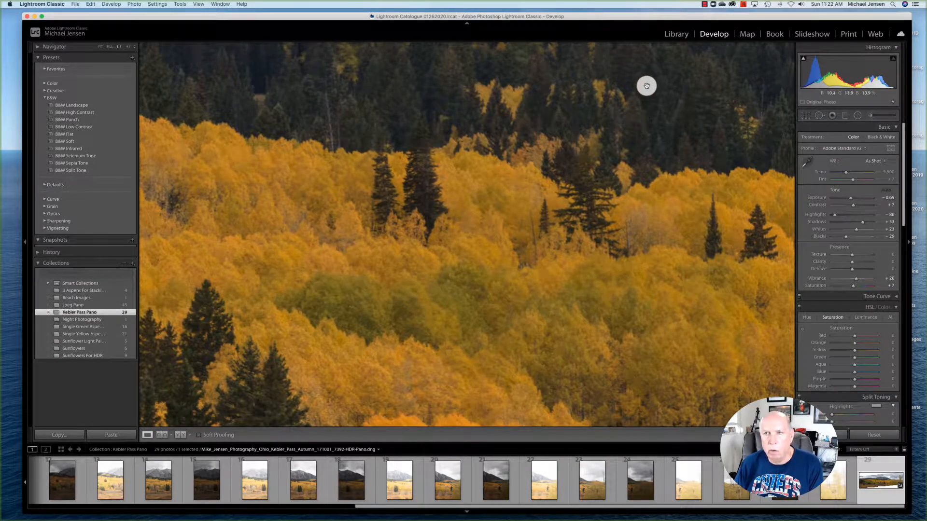
click(507, 130)
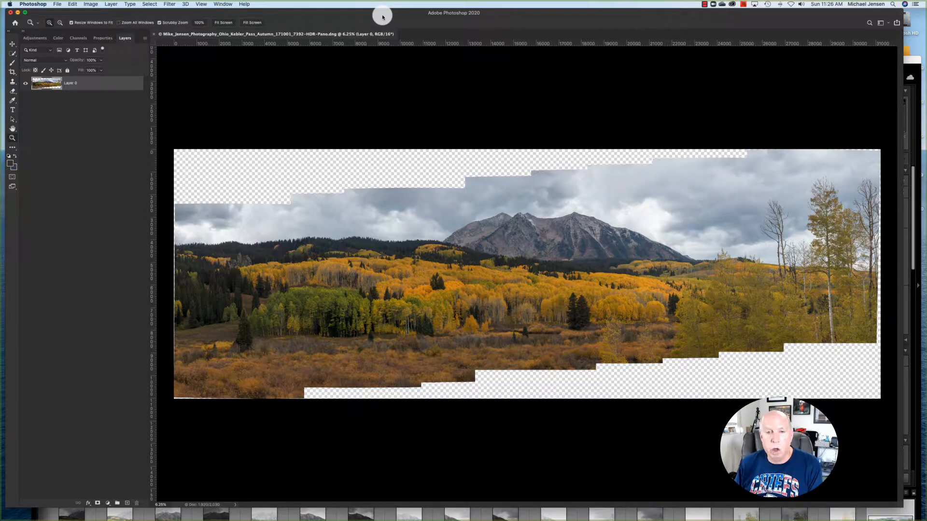
Step: Select the transparent area above the panorama's sky with the Magic Wand and expand the selection
click(73, 22)
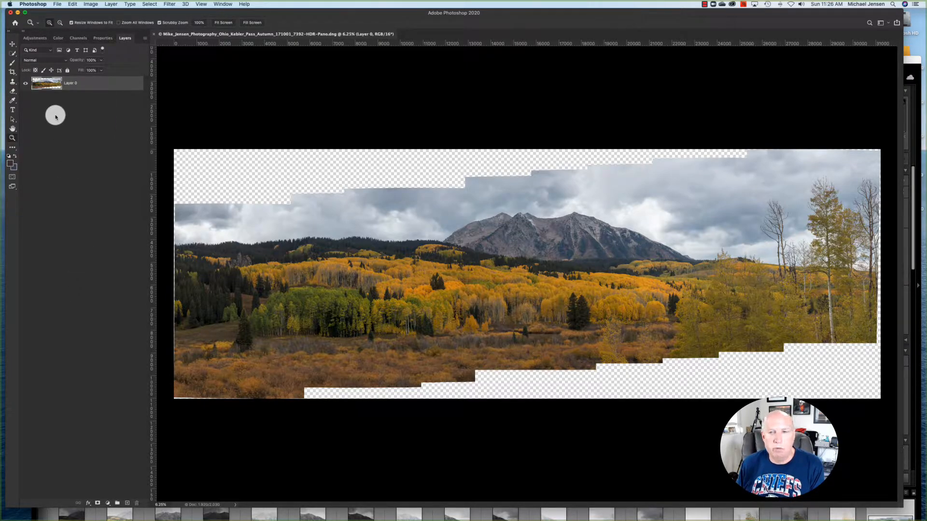
click(13, 55)
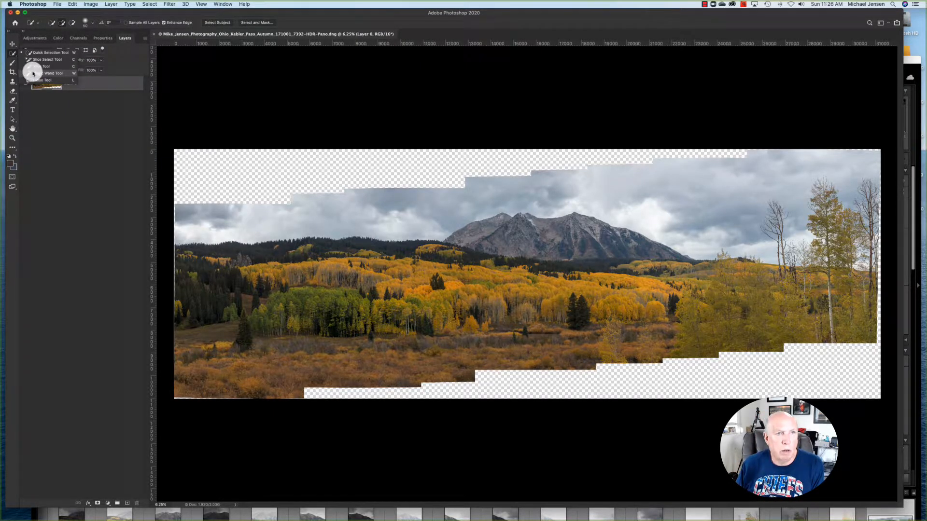
click(34, 73)
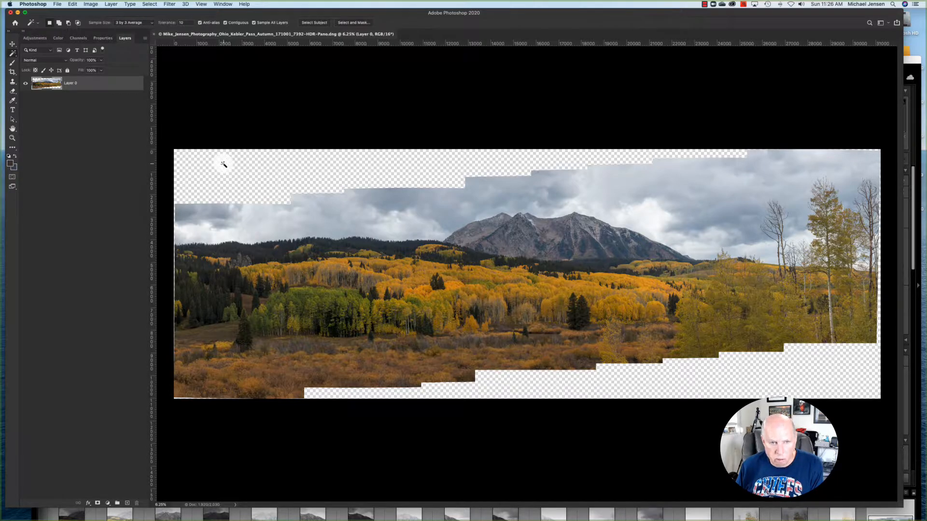
click(223, 164)
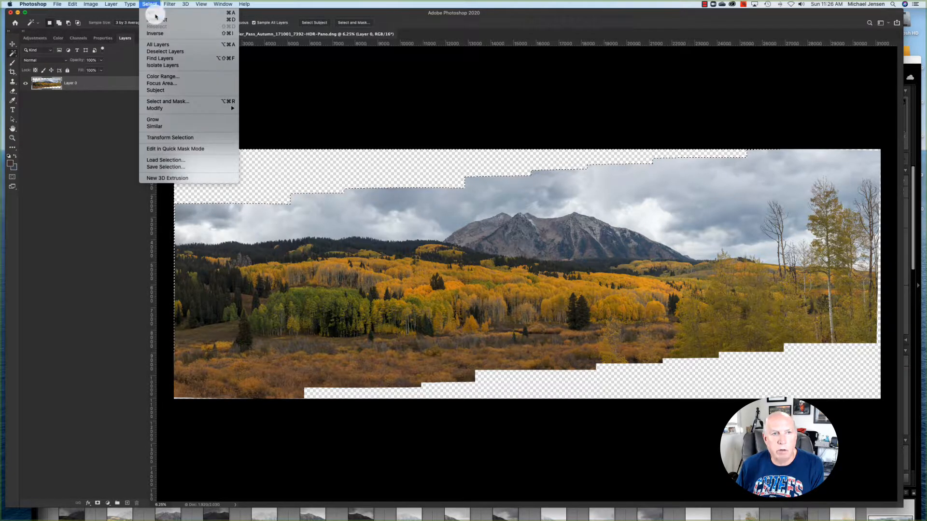
mouse_move(174, 108)
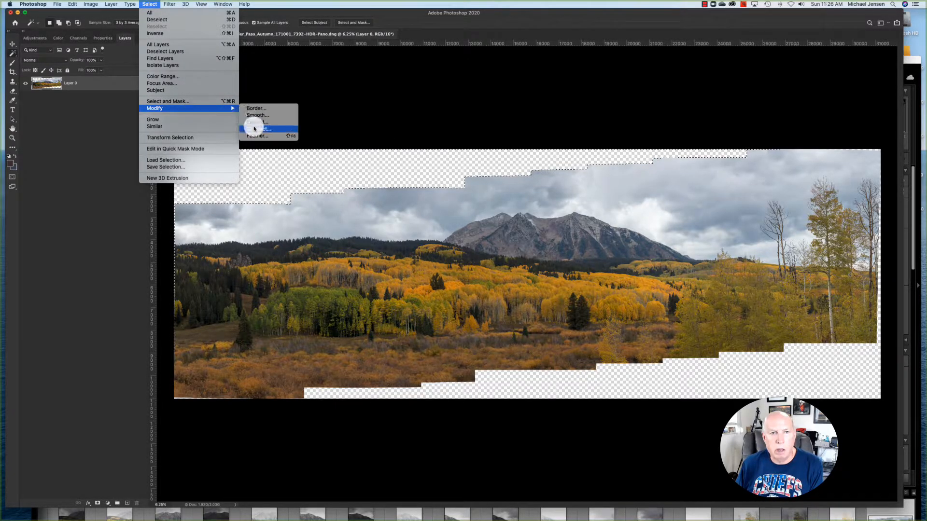
click(255, 122)
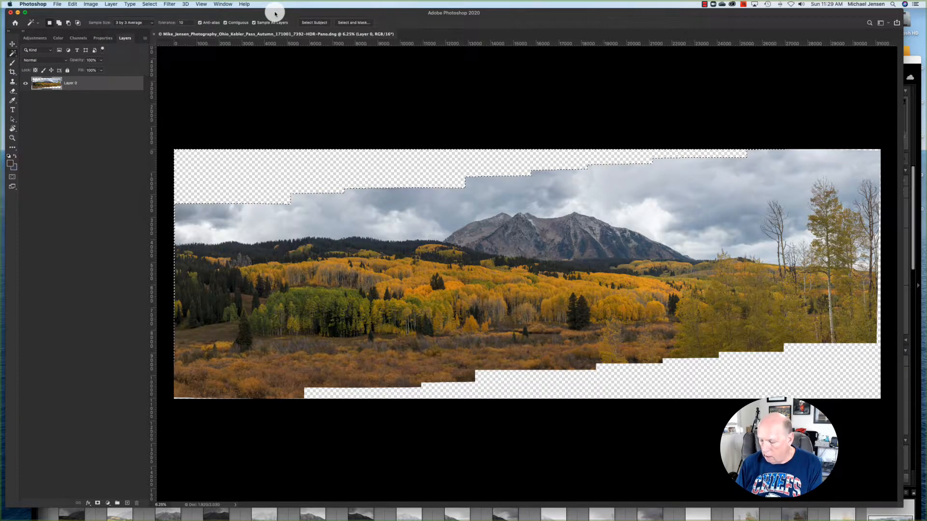
key(shift+BackSpace)
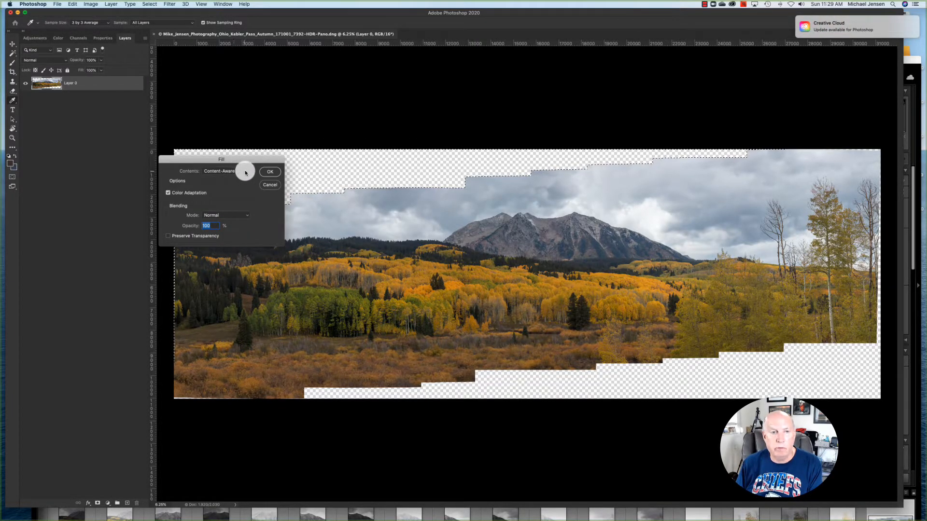
drag(241, 160, 201, 162)
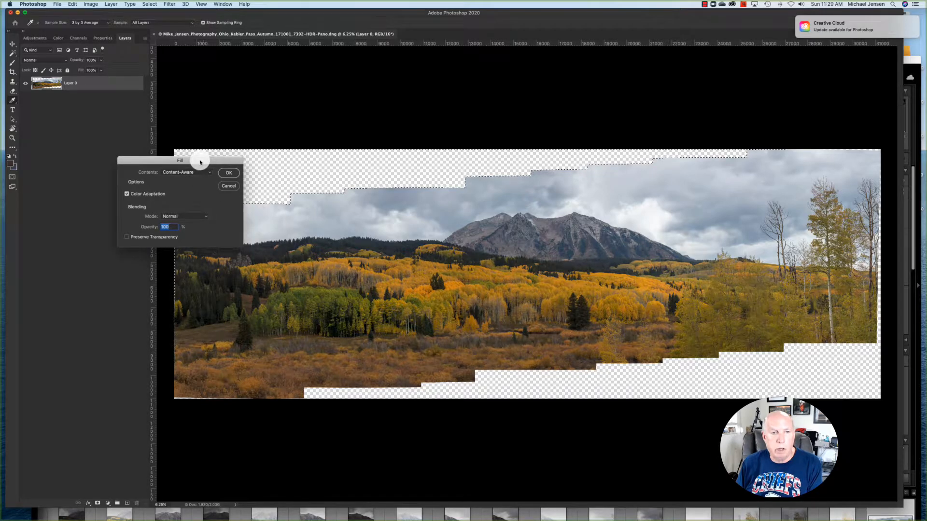
click(232, 187)
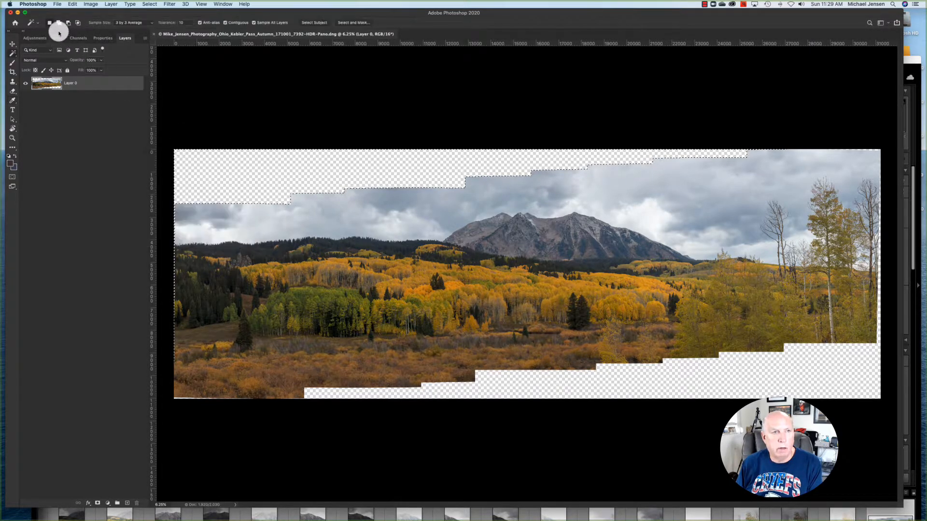
Step: Fill the selected area above the sky using Content-Aware with Color Adaptation, Normal mode and 100% opacity
click(72, 4)
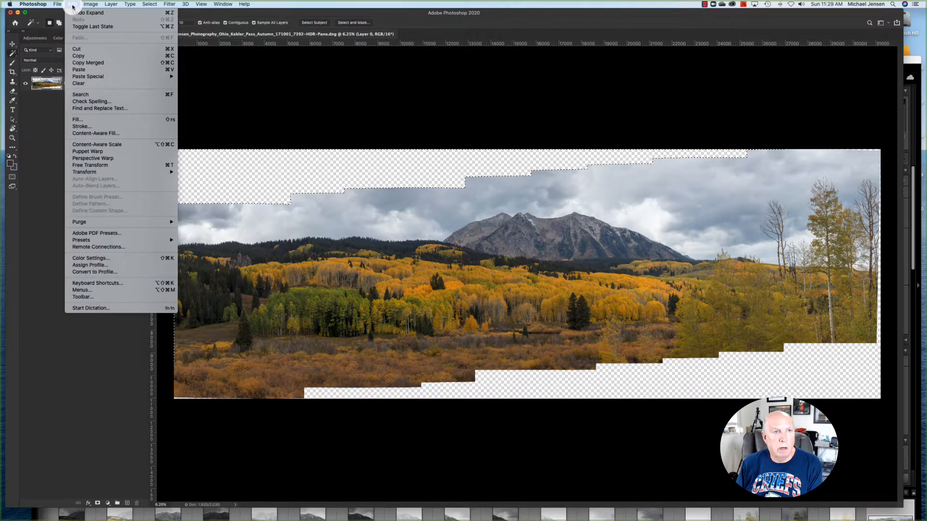
click(80, 123)
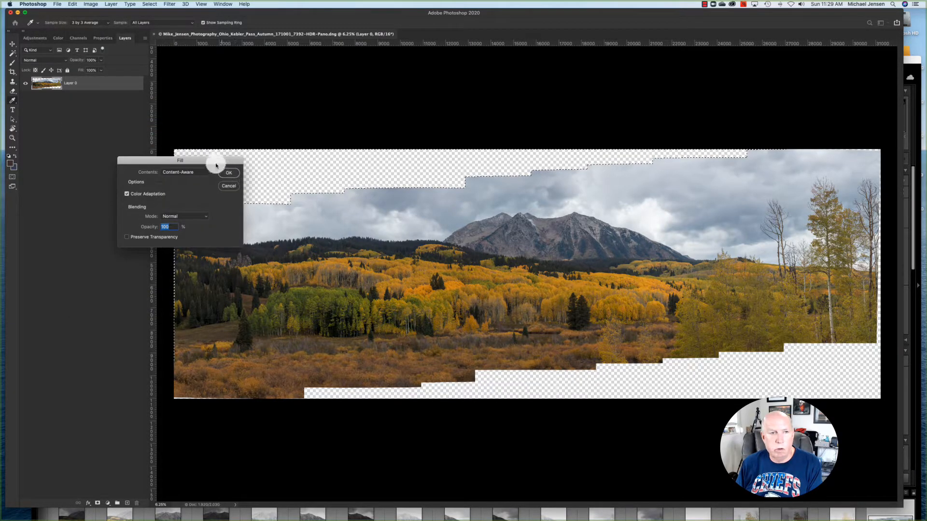
drag(215, 163, 386, 196)
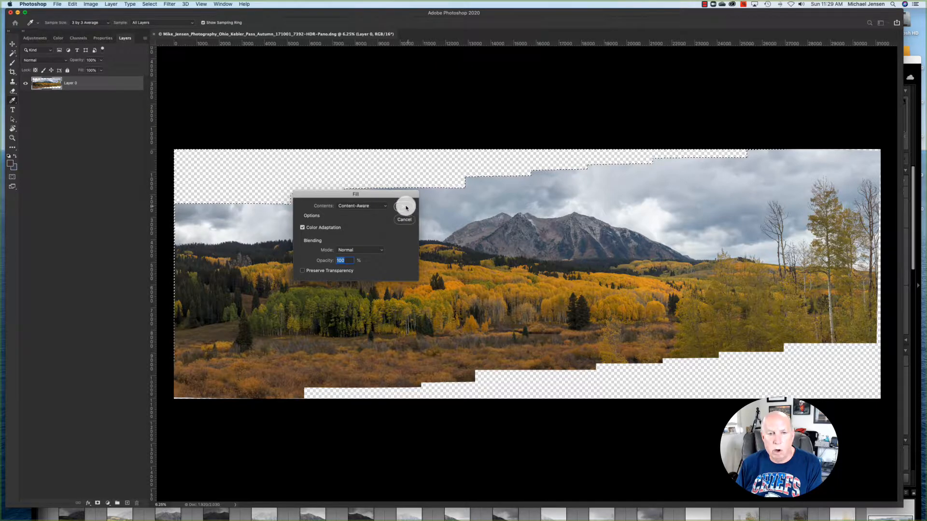
click(405, 207)
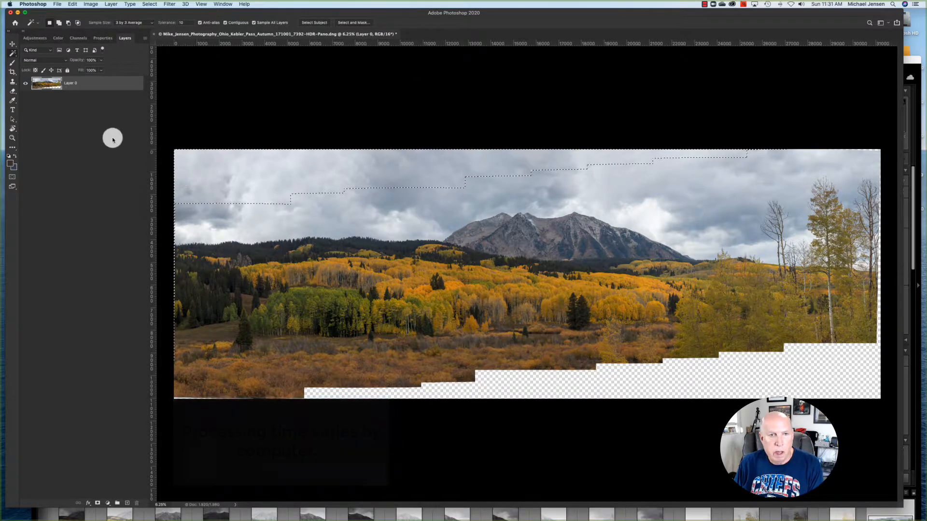
Step: Inspect the filled sky up close along the selection edge and clear the selection to check the blend
click(13, 138)
click(485, 185)
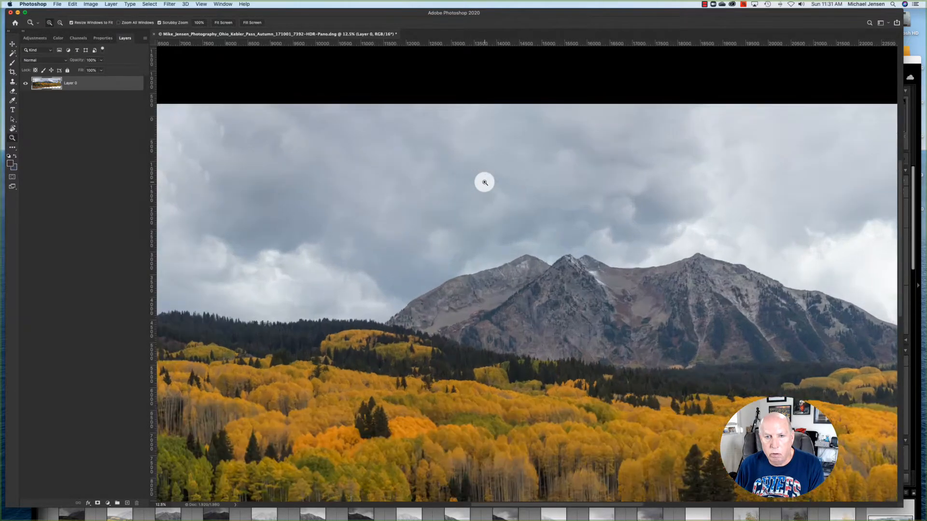
click(485, 182)
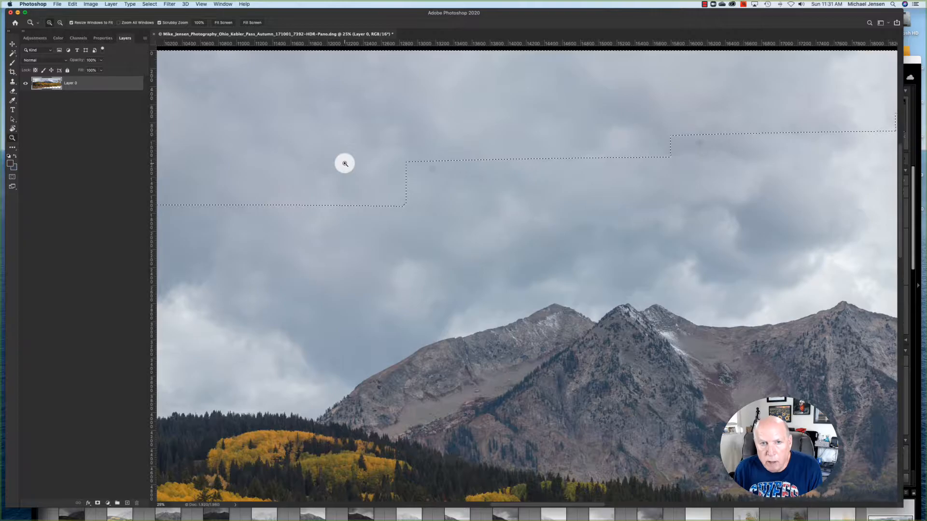
scroll(342, 162, right, 3)
scroll(325, 163, left, 15)
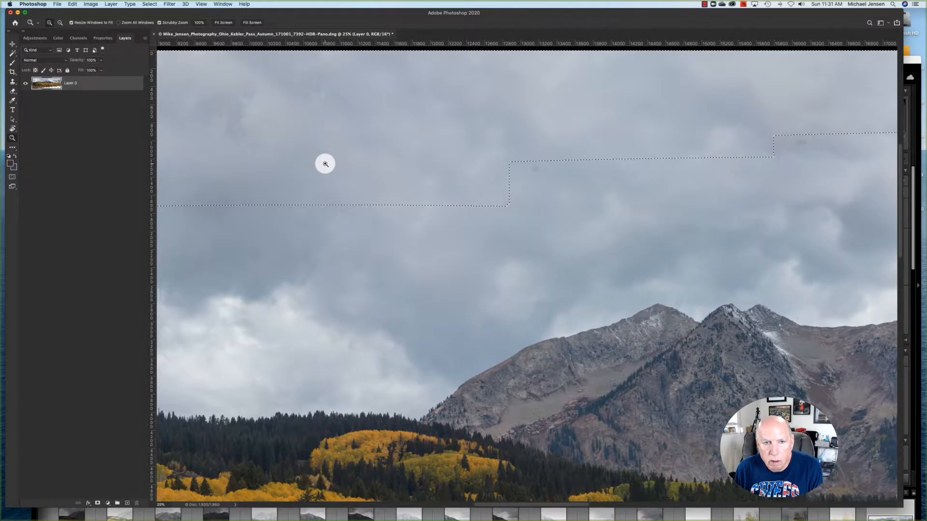
scroll(325, 164, left, 5)
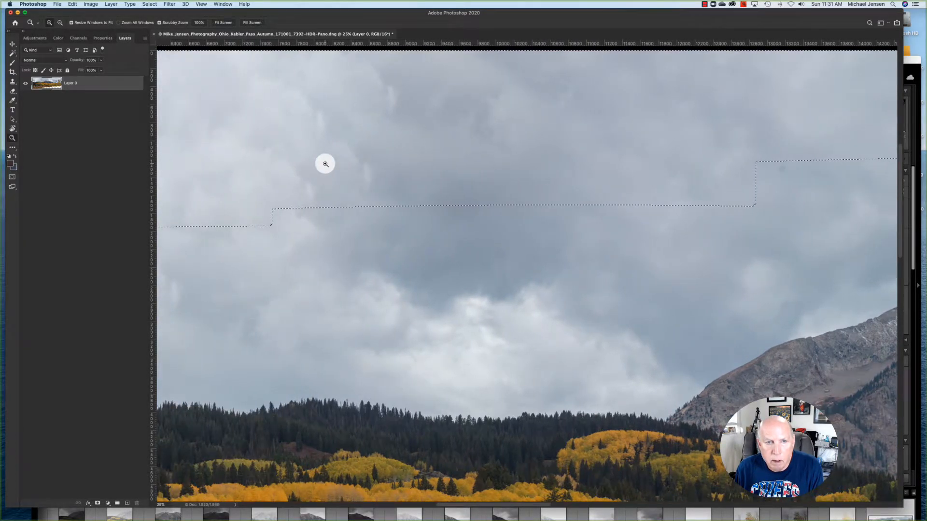
key(super+d)
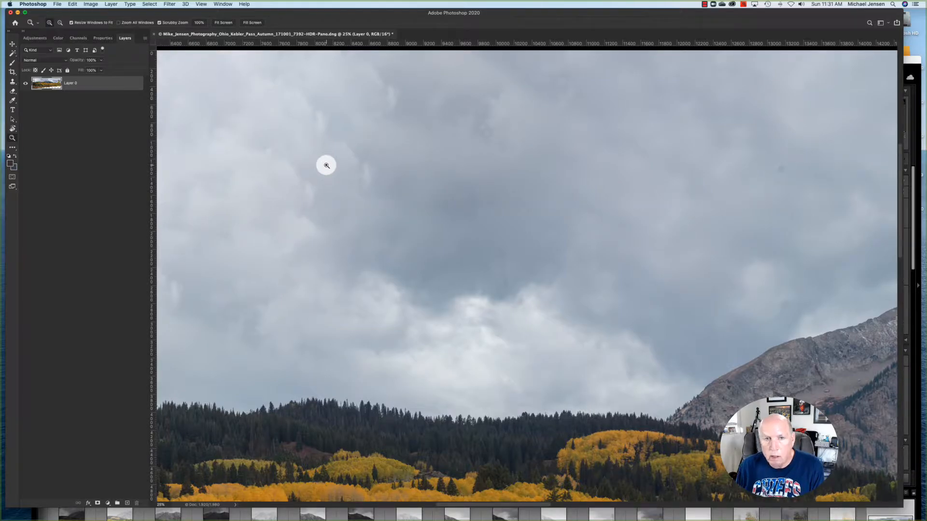
key(super+0)
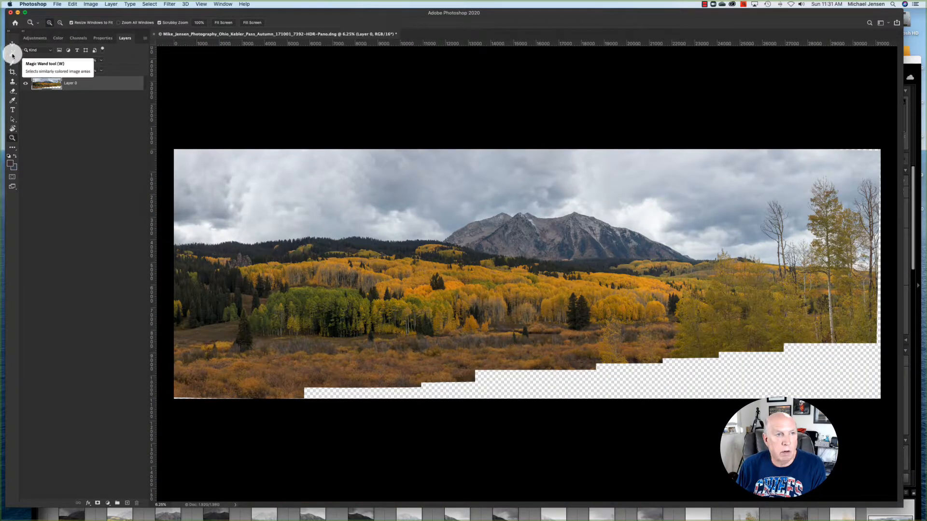
Step: Select the transparent area along the panorama's bottom and right edges with the Magic Wand, expand the selection and fill it using Content-Aware
click(13, 54)
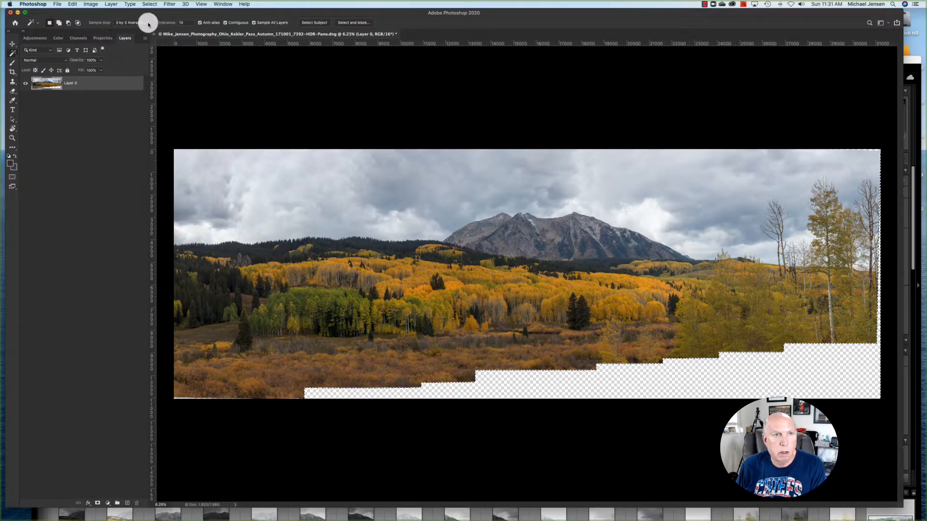
click(150, 4)
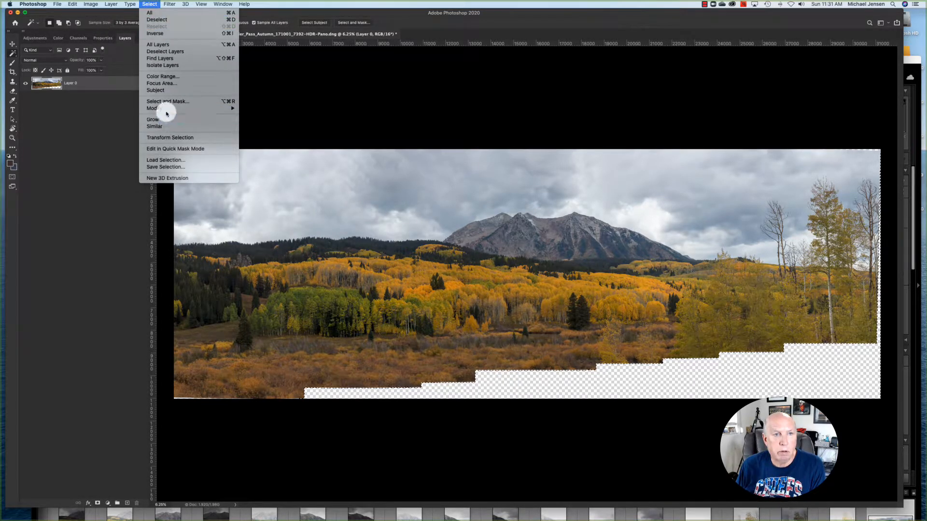
mouse_move(166, 109)
click(244, 124)
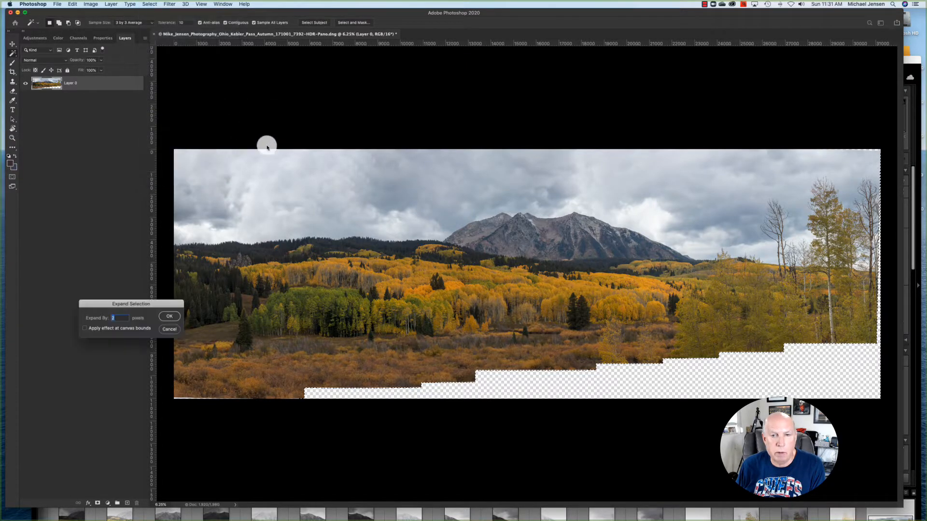
click(170, 315)
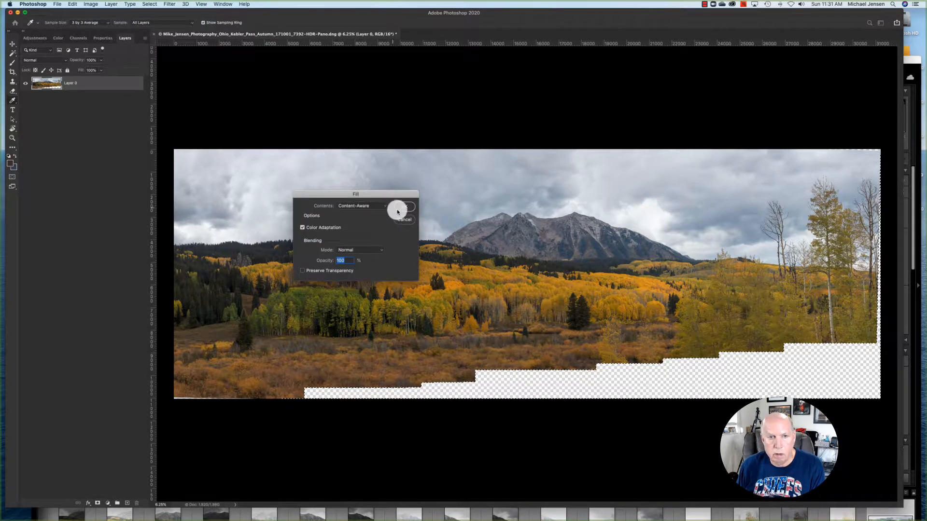
click(399, 206)
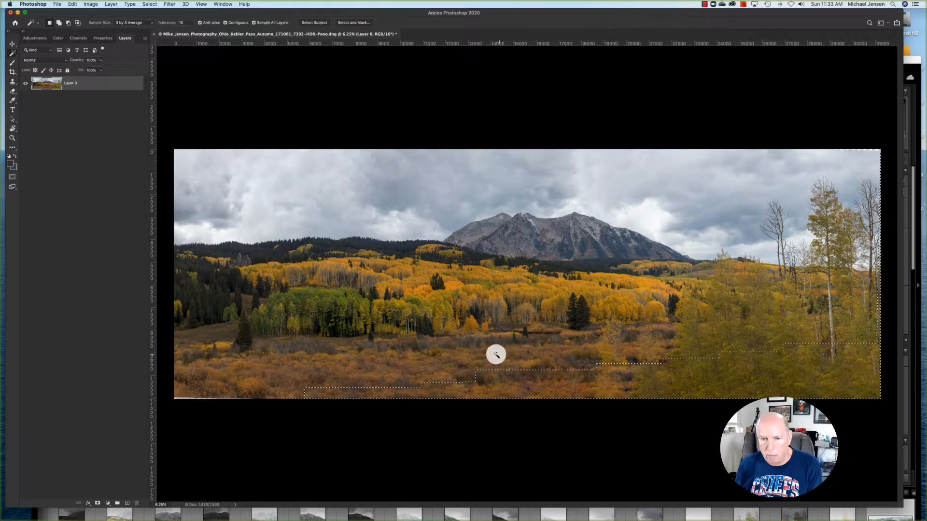
Step: Inspect the filled foreground shrubs up close along the panorama's lower edge and clear the selection to check the blend
key(super+0)
key(super+plus)
key(super+plus)
key(super+plus)
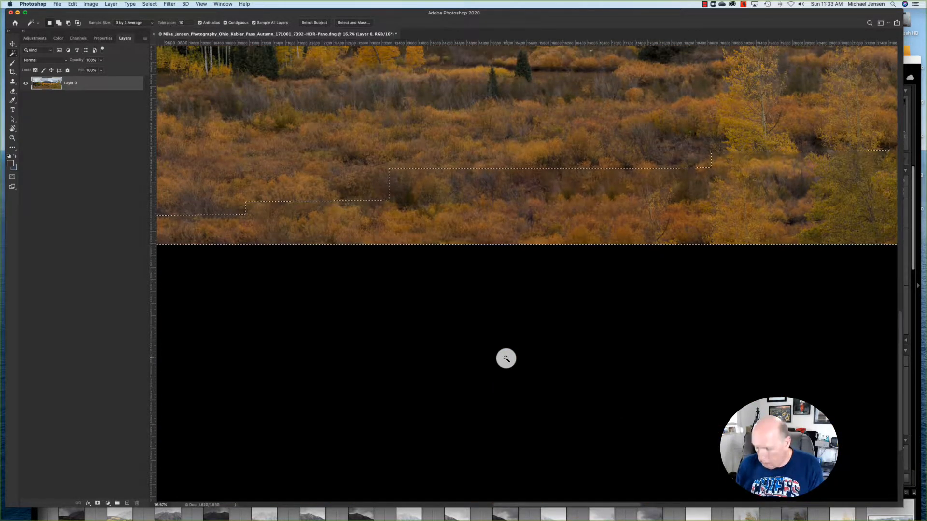
key(super+plus)
key(super+plus)
scroll(506, 358, up, 5)
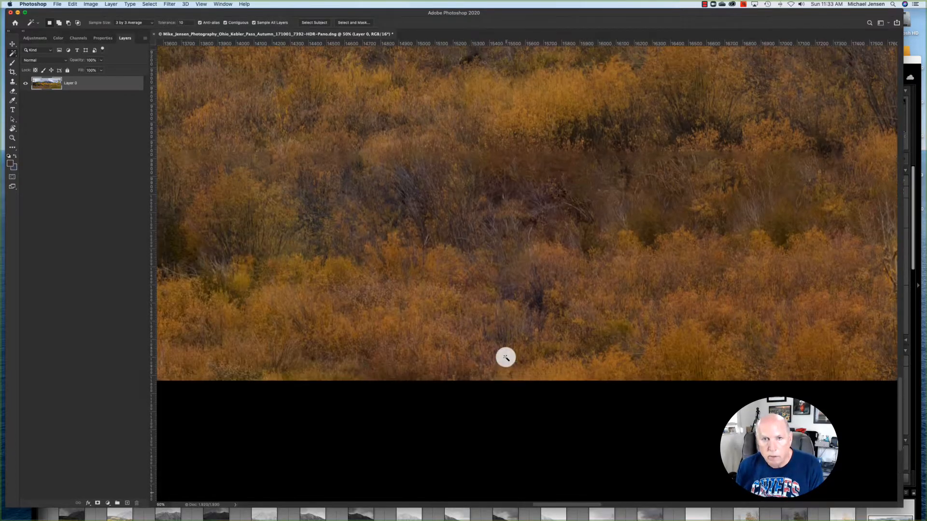
Step: Crop the panorama slightly on the top, bottom and left edges to trim the filled sky and foreground
key(super+0)
click(12, 72)
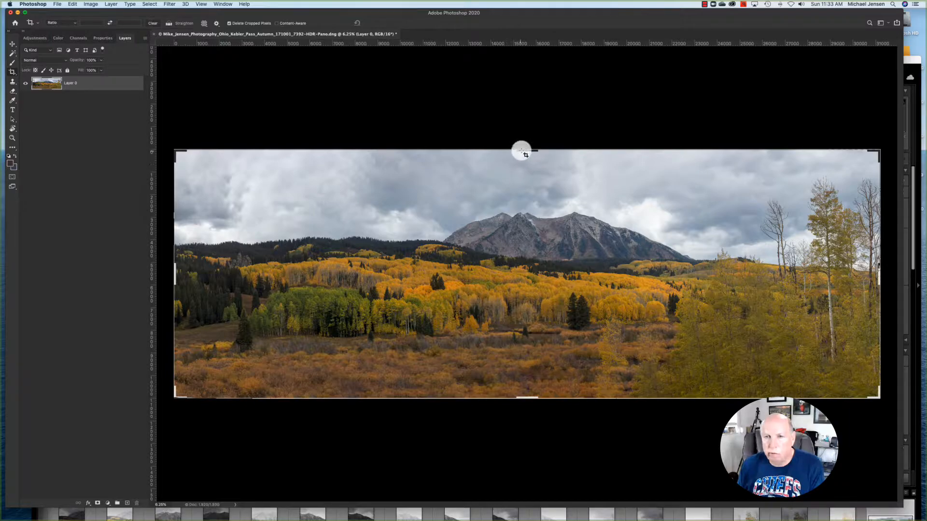
drag(525, 149, 525, 160)
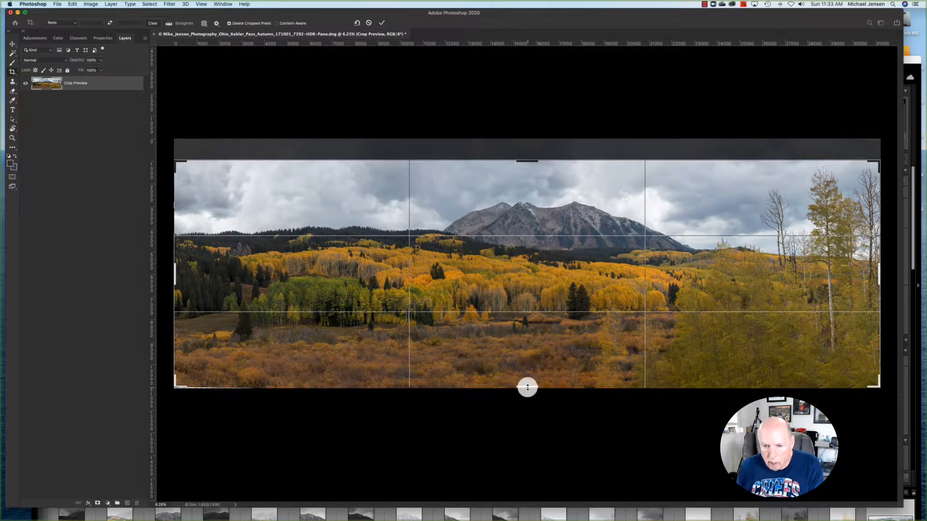
drag(527, 387, 526, 373)
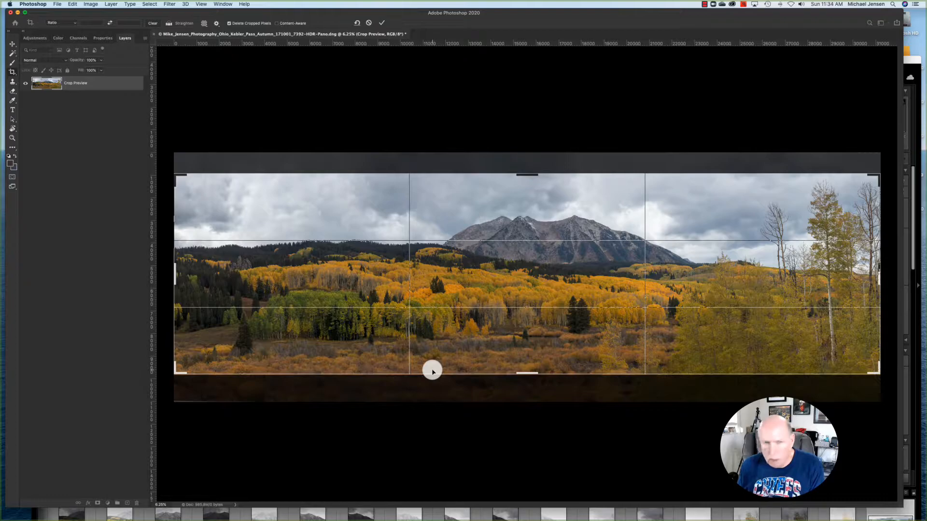
drag(174, 276, 184, 277)
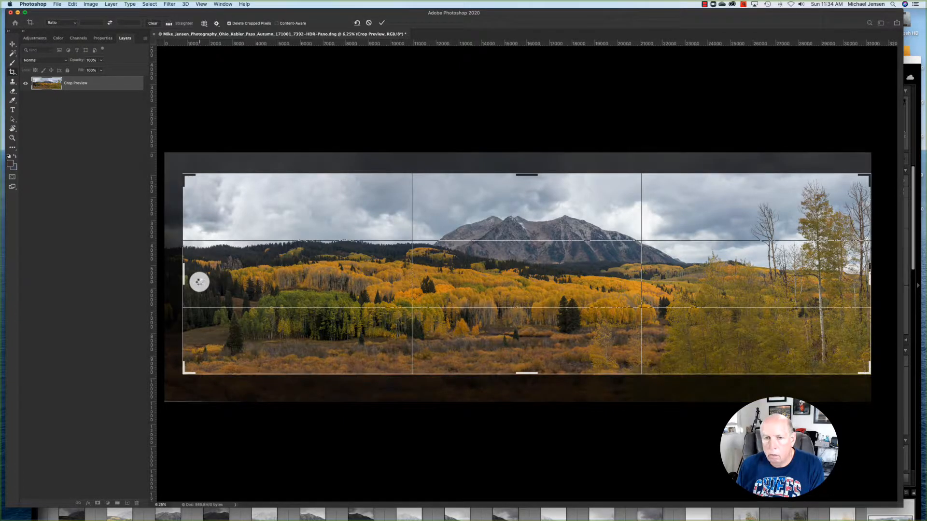
key(Return)
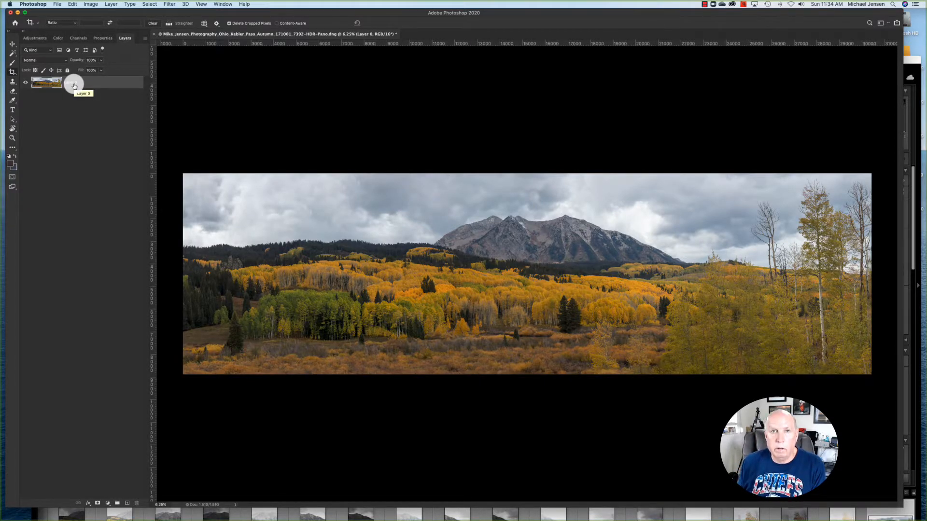
click(56, 4)
click(56, 85)
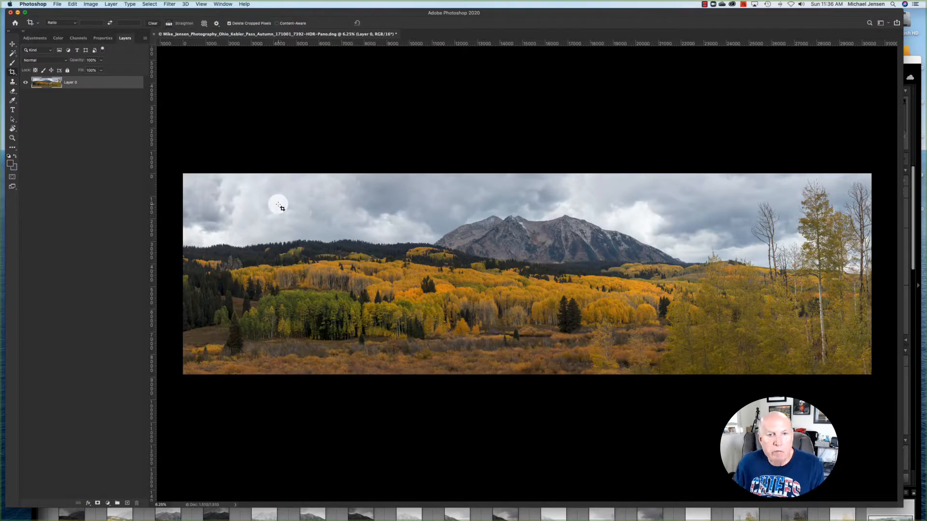
click(10, 47)
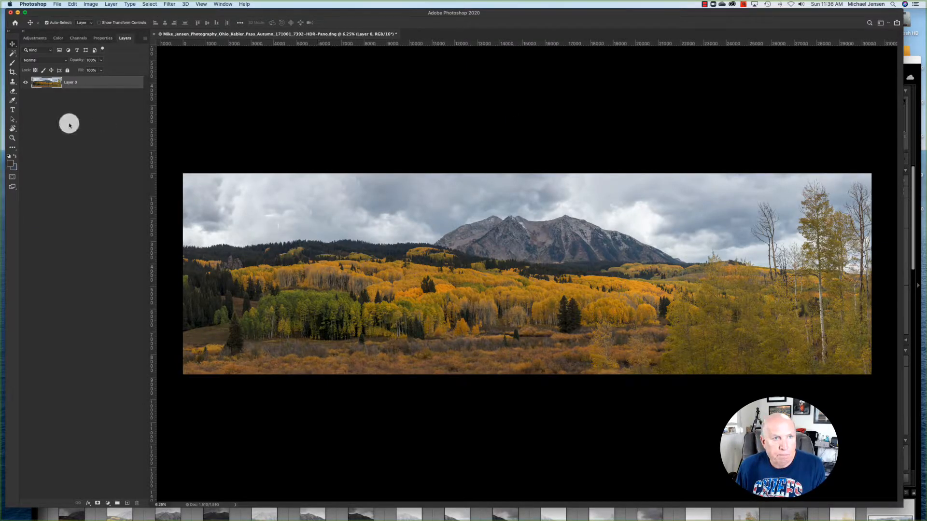
Step: Select the cloudy sky across the whole panorama with the Quick Selection Tool
click(12, 56)
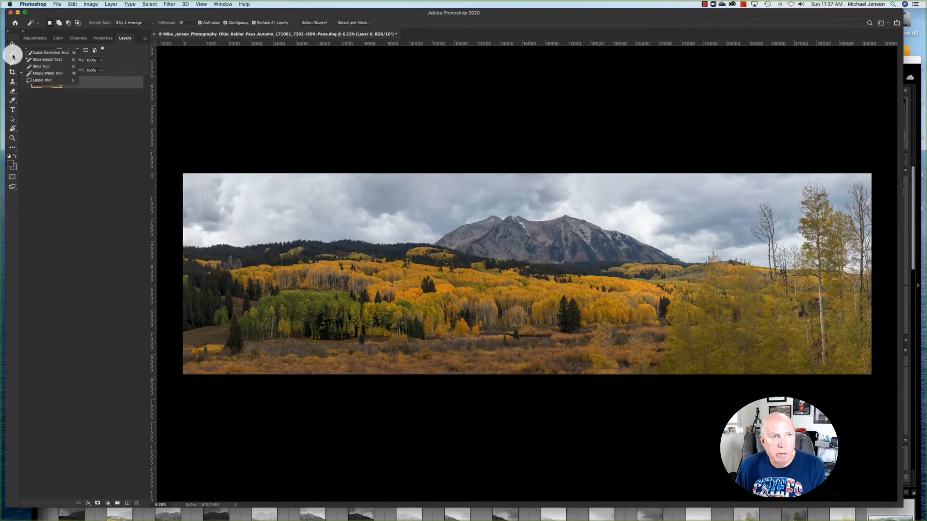
click(43, 51)
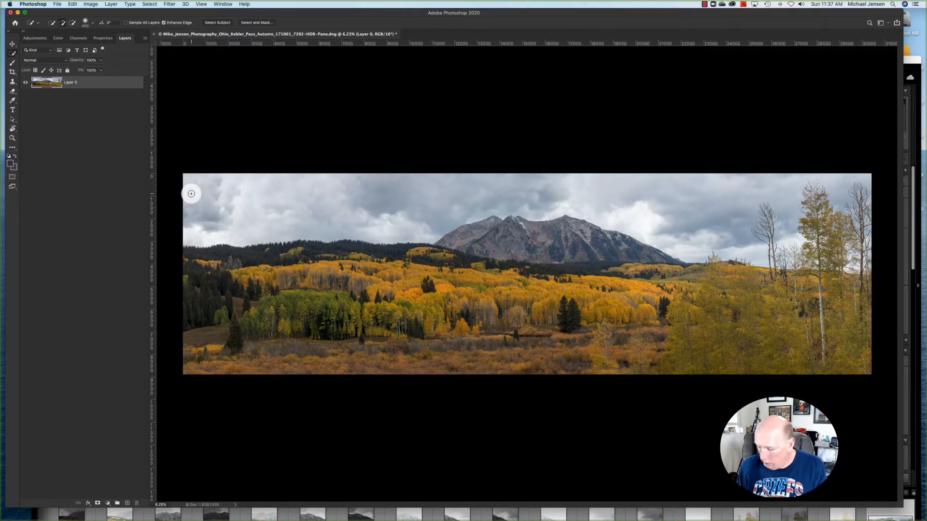
mouse_move(192, 195)
mouse_down()
mouse_move(418, 187)
mouse_move(593, 196)
mouse_move(783, 233)
mouse_move(663, 234)
mouse_up()
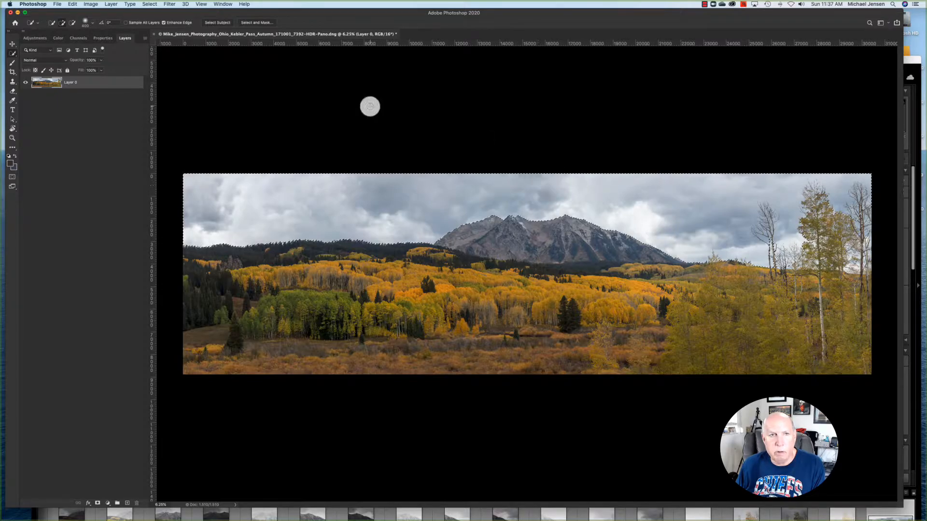
Step: Refine the sky selection in Select and Mask by brushing the Refine Edge Brush over the bare trees and tall aspens at the panorama's right end
click(251, 22)
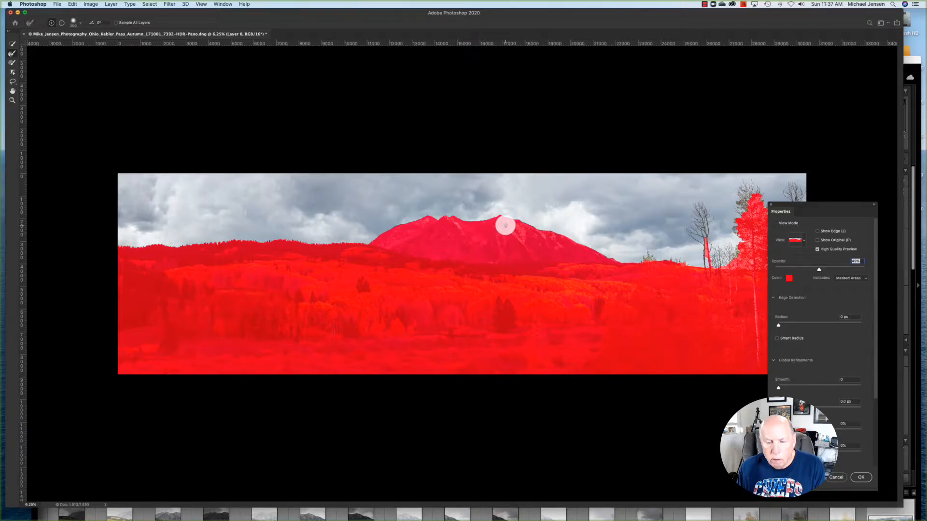
mouse_move(809, 205)
mouse_down()
mouse_move(362, 352)
mouse_move(97, 182)
mouse_move(71, 197)
mouse_move(73, 212)
mouse_up()
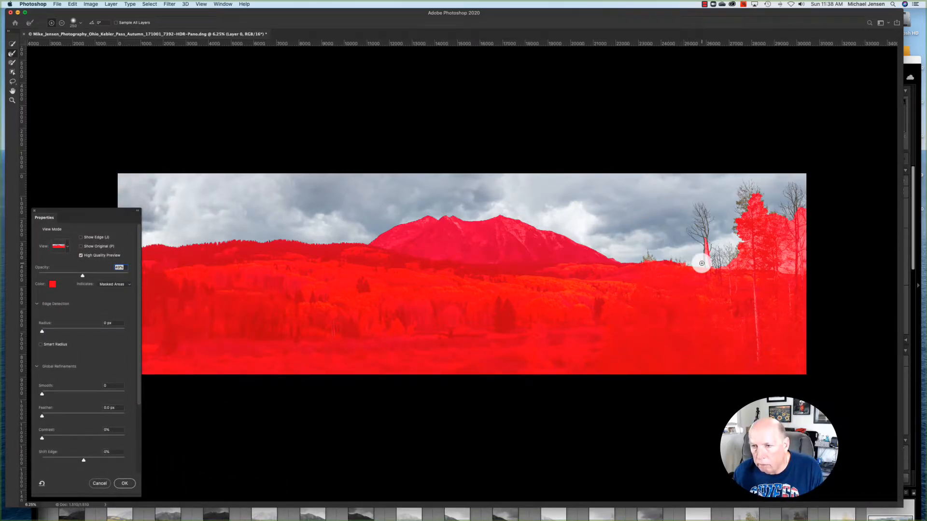
key(super+equal)
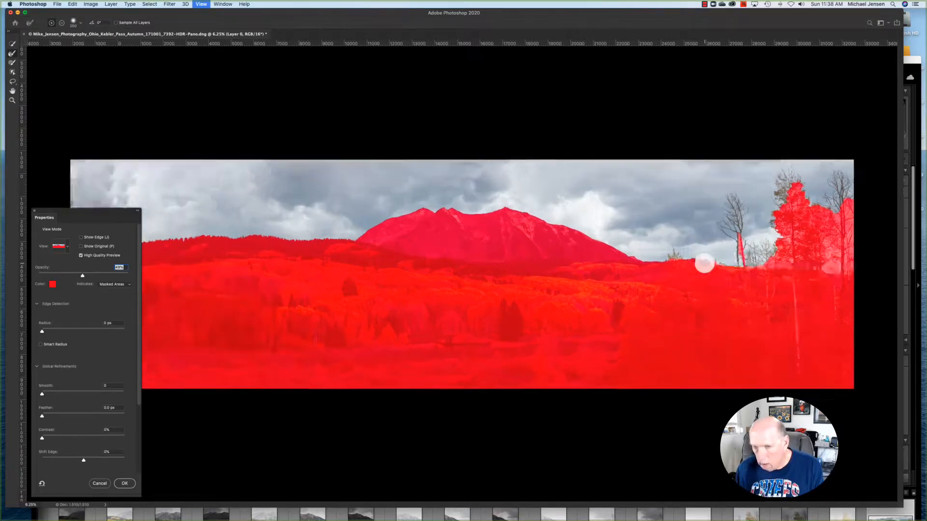
scroll(704, 263, right, 10)
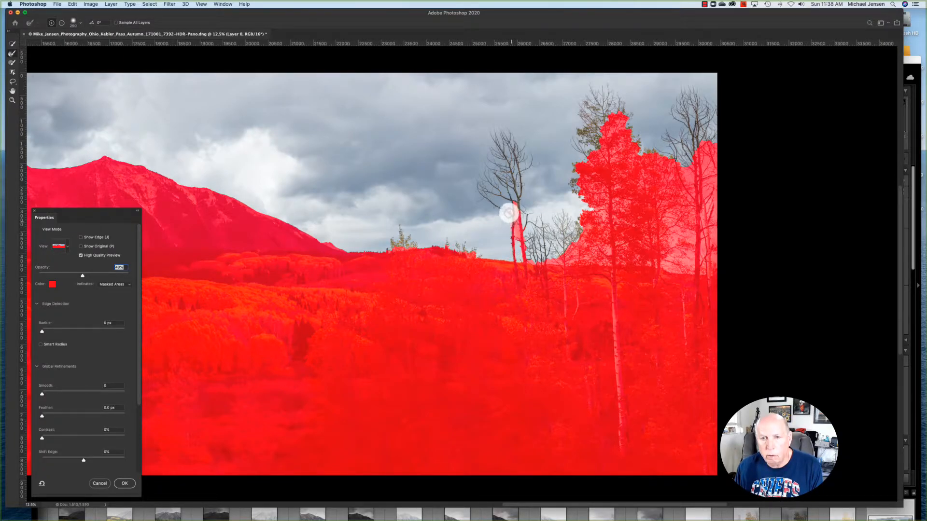
mouse_move(507, 211)
mouse_down()
mouse_move(474, 184)
mouse_move(511, 205)
mouse_up()
mouse_move(505, 153)
mouse_down()
mouse_move(504, 133)
mouse_move(536, 164)
mouse_move(500, 132)
mouse_move(506, 163)
mouse_move(495, 131)
mouse_move(483, 195)
mouse_move(484, 160)
mouse_move(516, 194)
mouse_move(520, 151)
mouse_move(523, 190)
mouse_move(515, 162)
mouse_move(514, 192)
mouse_move(497, 175)
mouse_move(498, 184)
mouse_move(524, 213)
mouse_move(513, 200)
mouse_move(529, 249)
mouse_move(519, 209)
mouse_move(536, 237)
mouse_move(527, 215)
mouse_move(531, 262)
mouse_move(555, 262)
mouse_up()
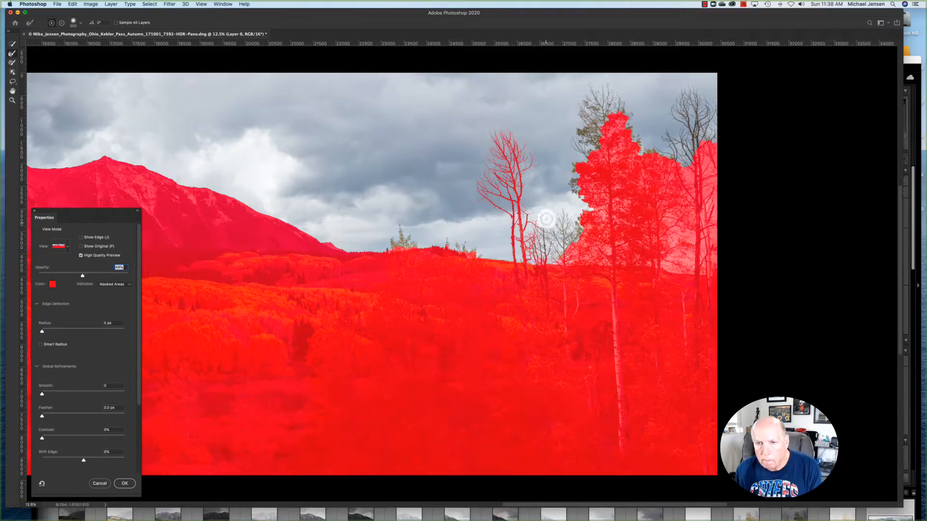
mouse_move(566, 231)
mouse_down()
mouse_move(578, 226)
mouse_move(544, 244)
mouse_move(572, 242)
mouse_up()
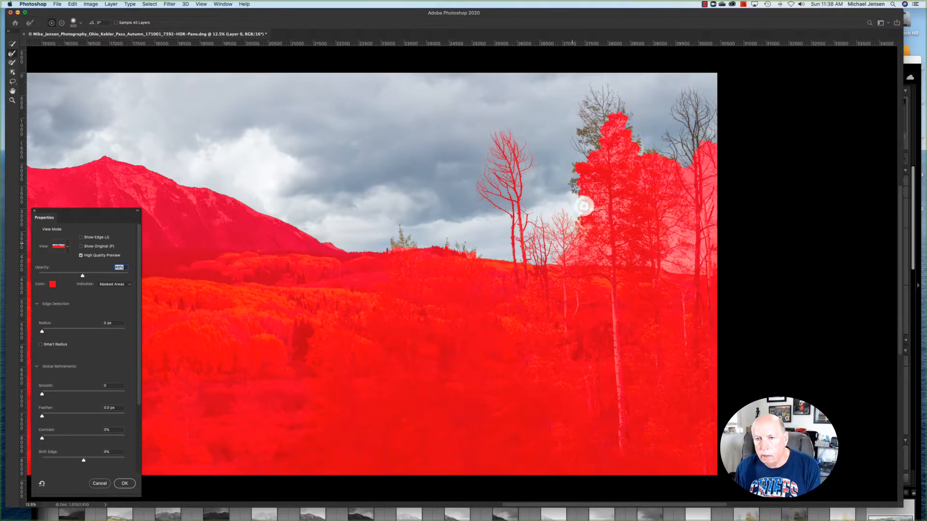
mouse_move(574, 188)
mouse_down()
mouse_move(573, 139)
mouse_move(576, 124)
mouse_move(590, 141)
mouse_move(585, 123)
mouse_move(595, 142)
mouse_move(584, 99)
mouse_move(595, 105)
mouse_move(596, 89)
mouse_move(633, 112)
mouse_move(609, 101)
mouse_move(608, 121)
mouse_move(592, 122)
mouse_move(615, 129)
mouse_up()
mouse_move(598, 218)
mouse_down()
mouse_move(596, 267)
mouse_move(594, 192)
mouse_move(587, 267)
mouse_move(565, 251)
mouse_move(709, 269)
mouse_move(710, 159)
mouse_move(687, 93)
mouse_move(690, 135)
mouse_move(677, 129)
mouse_move(676, 145)
mouse_move(654, 150)
mouse_move(621, 109)
mouse_move(622, 147)
mouse_up()
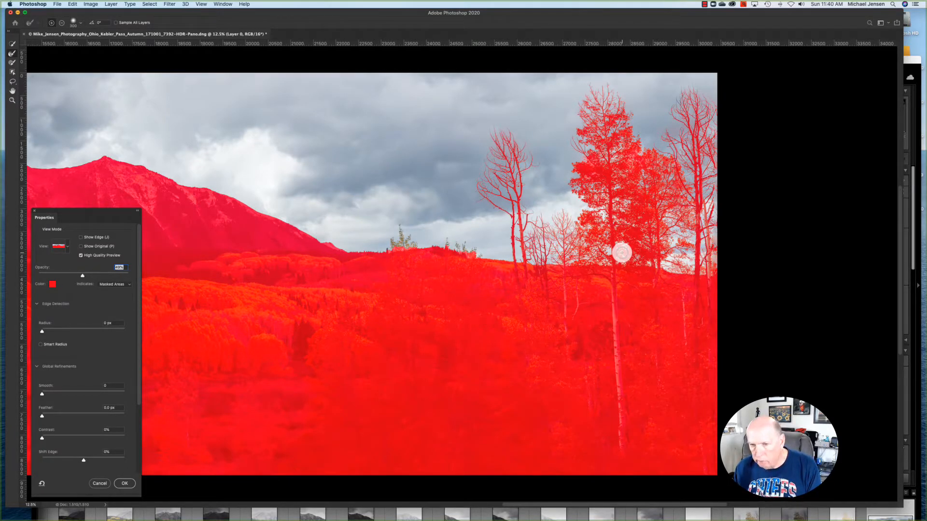
Step: Examine the refined mask up close around the branches, leaves and trunks of the trees at the panorama's right end
scroll(622, 251, up, 8)
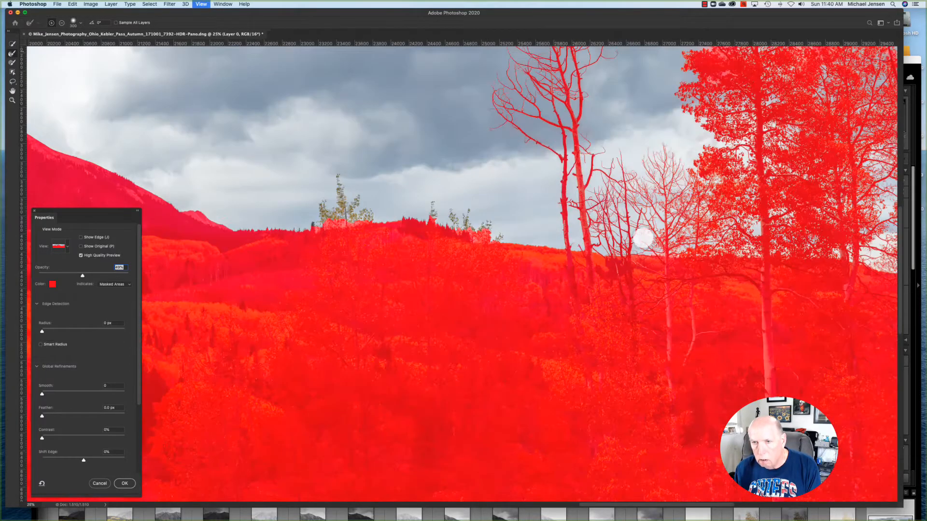
scroll(643, 238, right, 3)
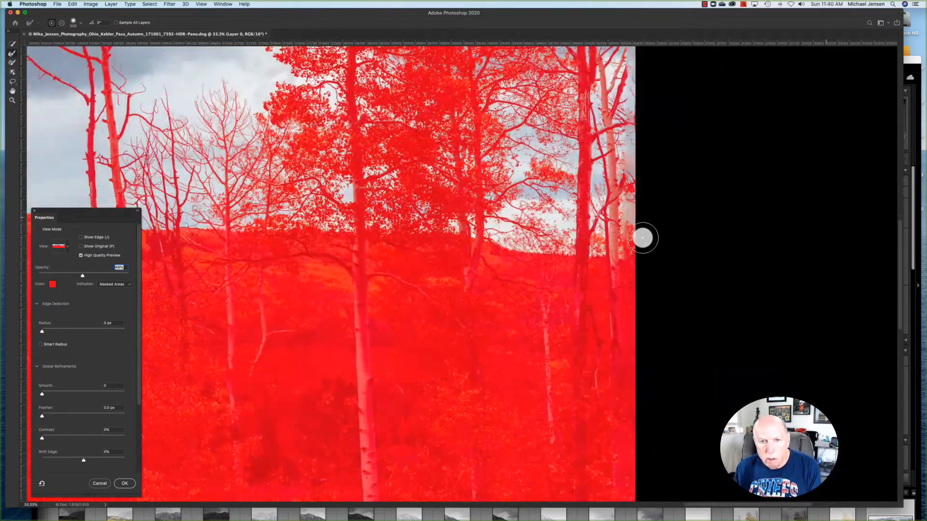
scroll(521, 260, up, 10)
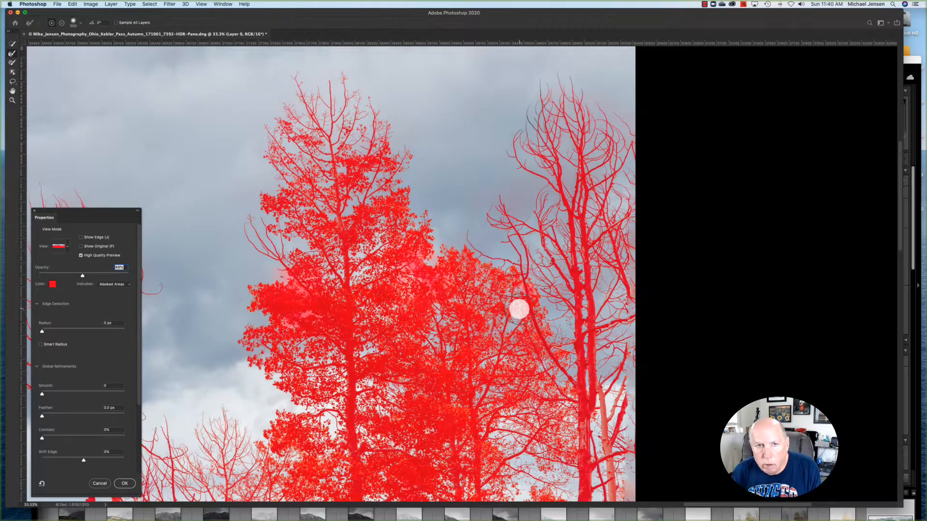
scroll(519, 309, down, 5)
scroll(519, 309, left, 4)
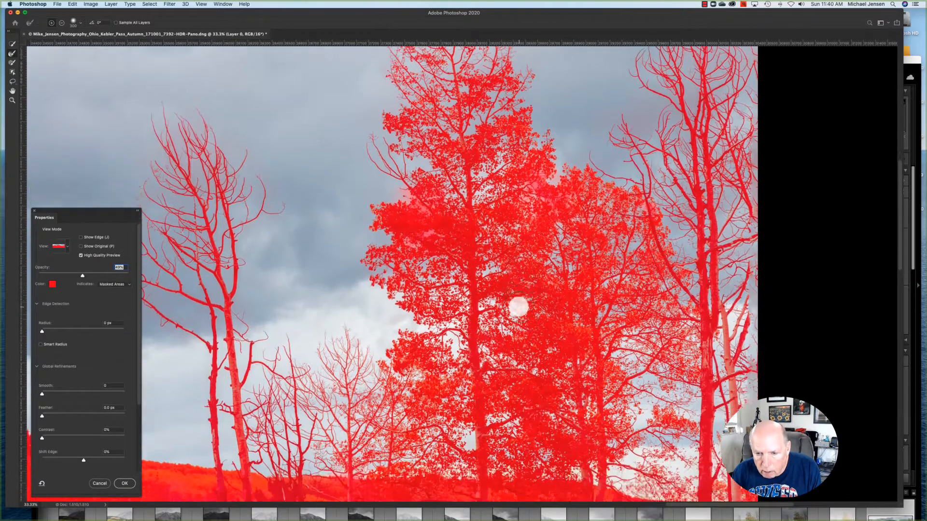
scroll(517, 307, down, 5)
scroll(518, 307, up, 3)
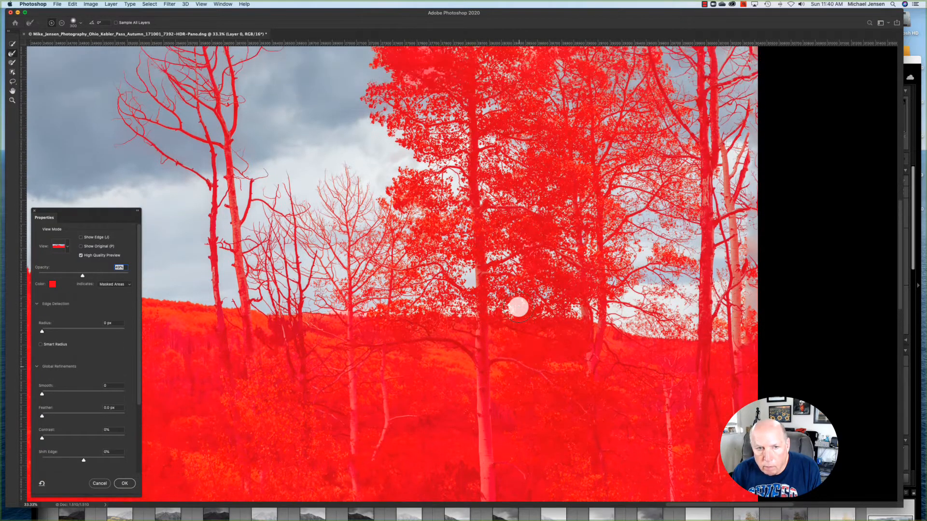
Step: Refine the mask edge around the small treetops rising above the ridge beside the bare trees
scroll(518, 307, left, 4)
scroll(524, 302, left, 5)
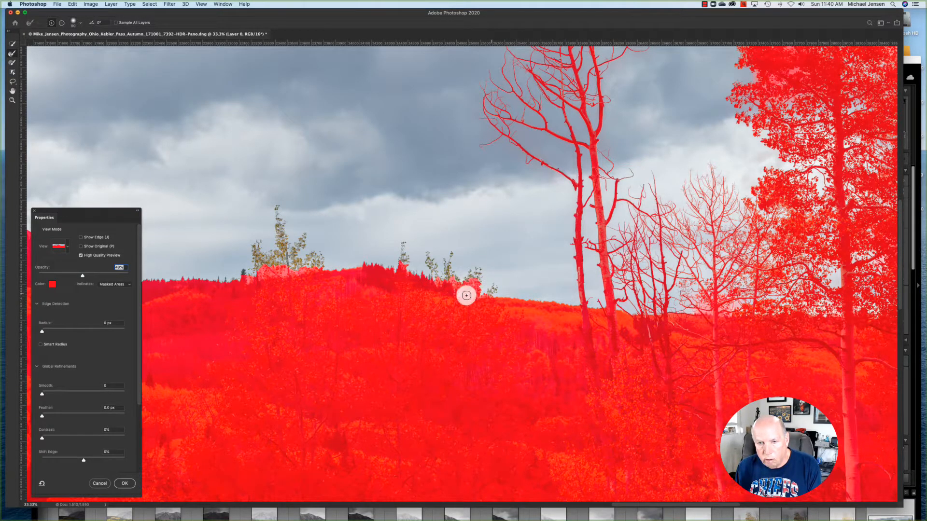
mouse_move(473, 275)
mouse_down()
mouse_move(462, 282)
mouse_move(447, 256)
mouse_up()
scroll(587, 276, right, 5)
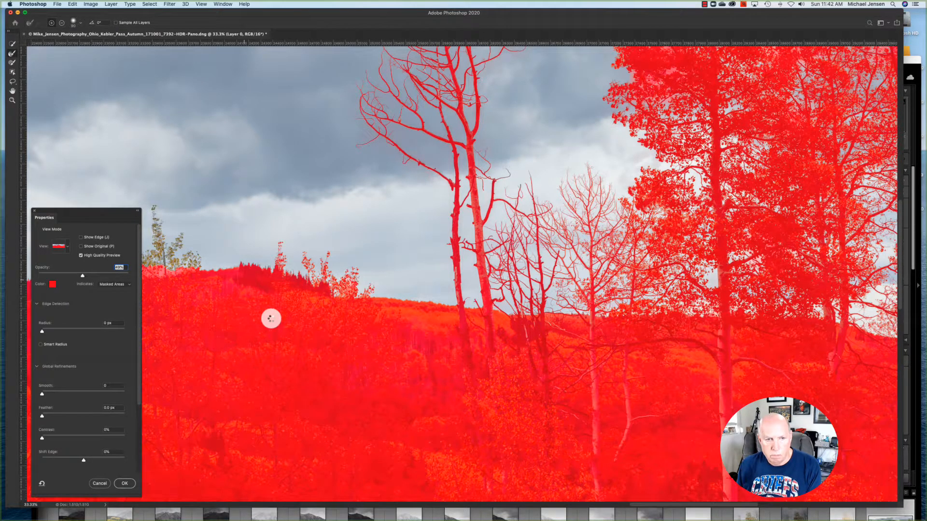
Step: Brush the Refine Edge Brush along the skyline from the ridge's treetops to the mountain's slope and peaks
key(super+minus)
key(super+minus)
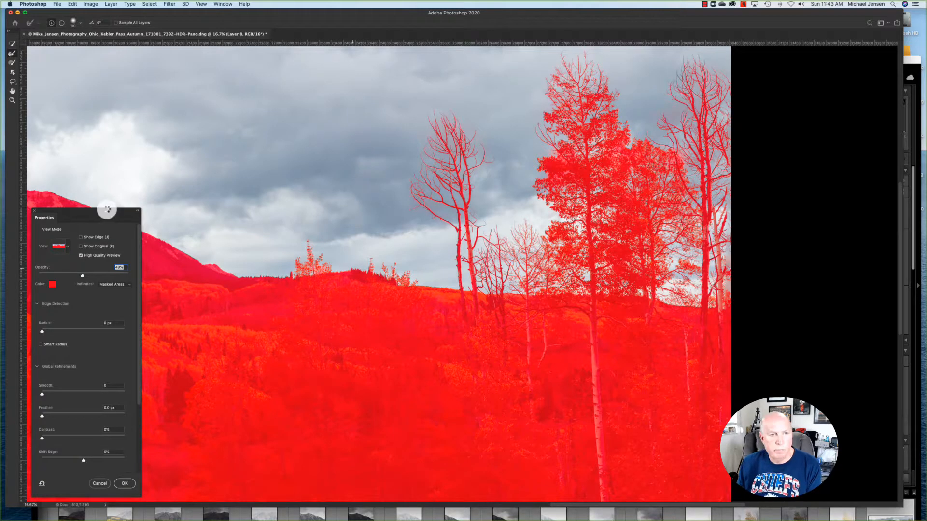
drag(97, 209, 811, 225)
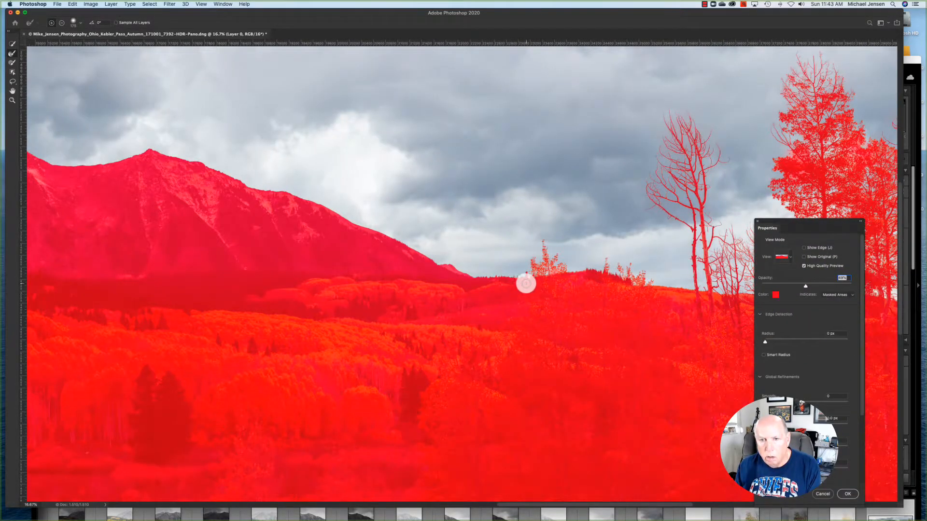
mouse_move(526, 278)
mouse_down()
mouse_move(459, 271)
mouse_move(322, 207)
mouse_move(167, 153)
mouse_move(62, 165)
mouse_up()
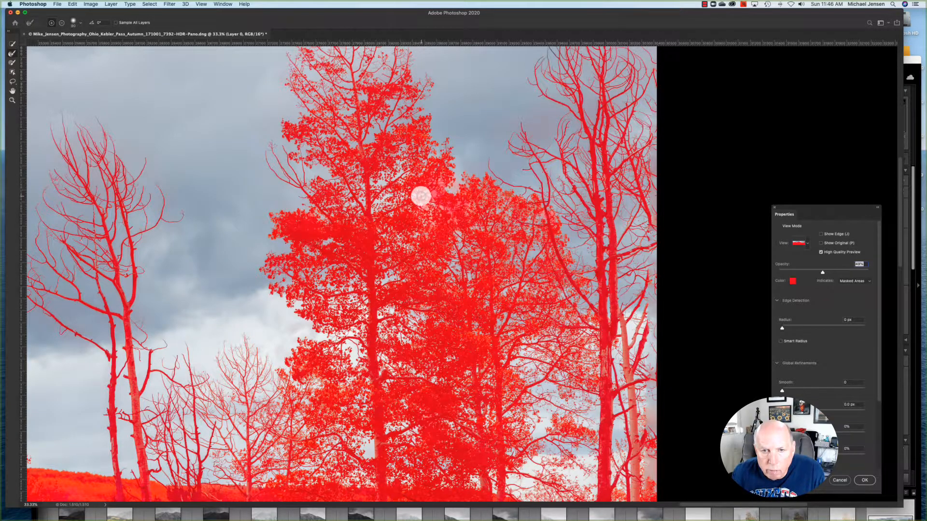
scroll(420, 196, up, 1)
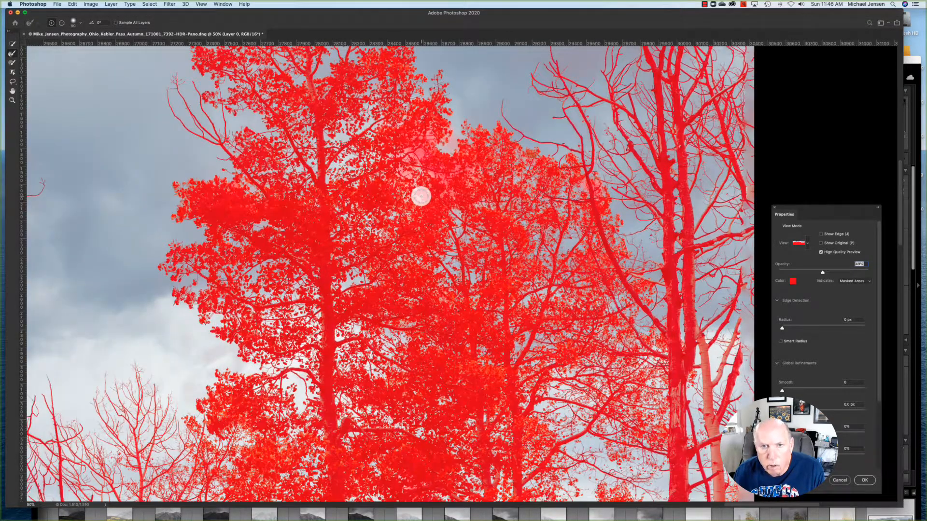
Step: Finish refining the mask around the tall aspens and bare trees and output it as a selection of the sky
scroll(421, 196, up, 3)
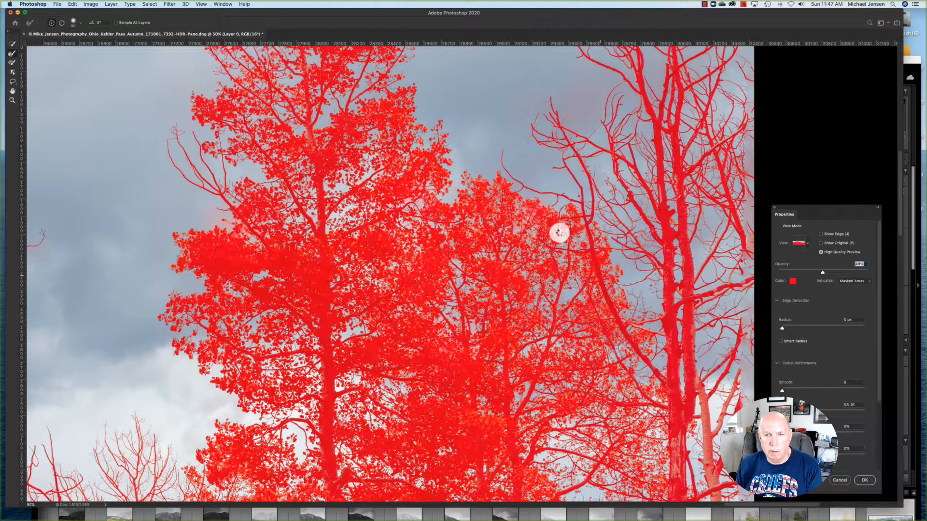
click(560, 234)
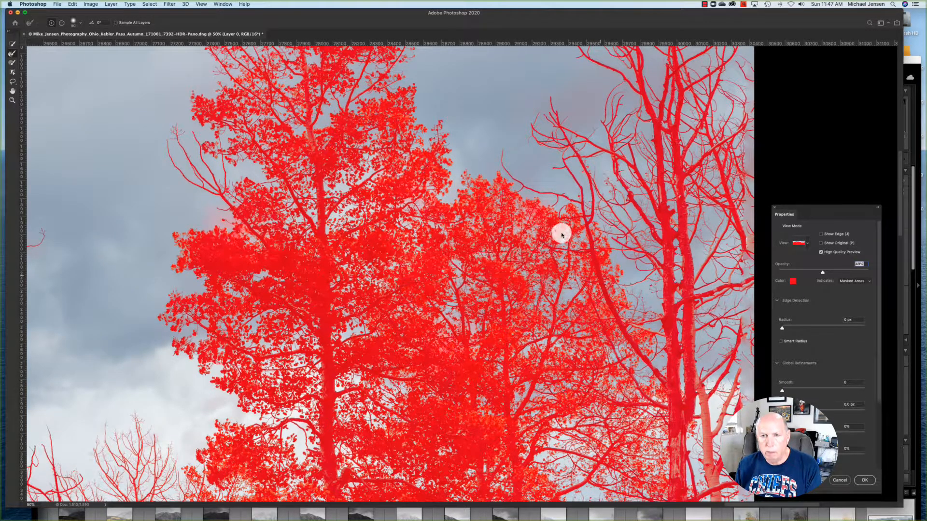
drag(818, 209, 487, 209)
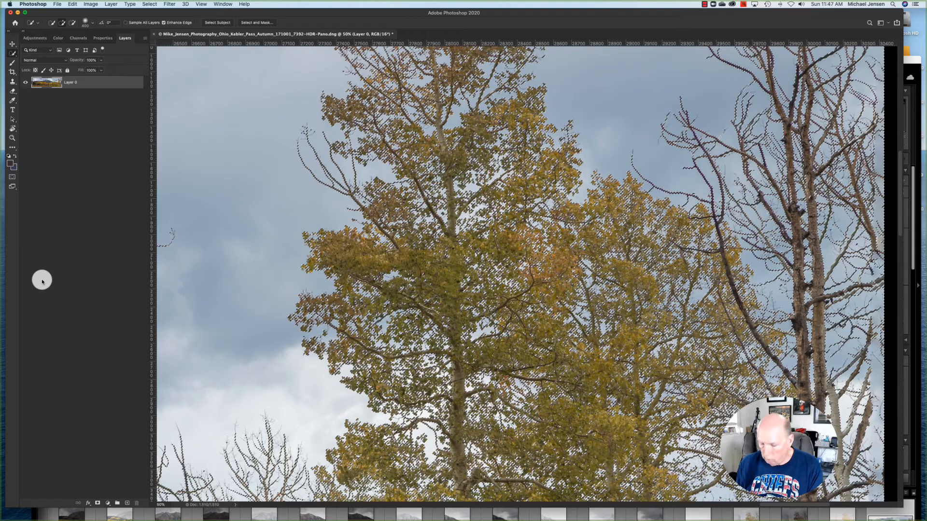
key(super+h)
key(super+minus)
key(super+minus)
key(super+minus)
key(super+minus)
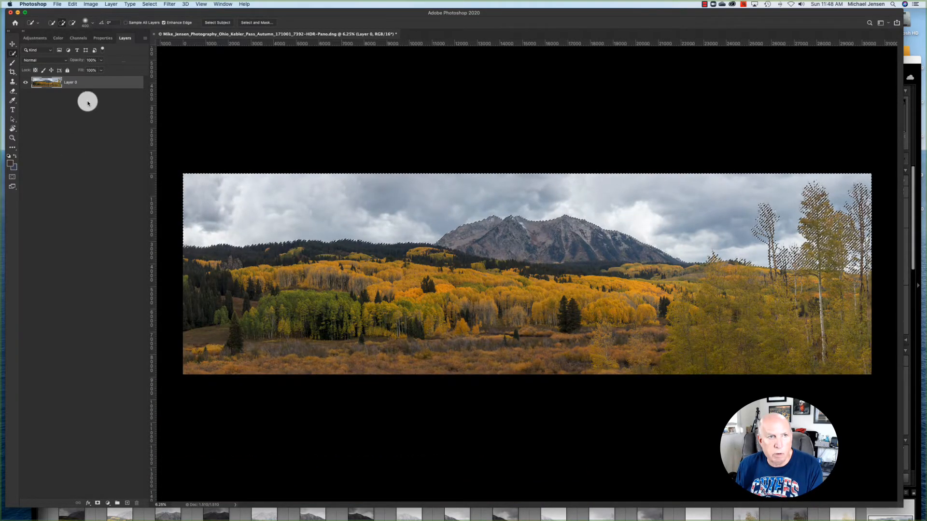
Step: Save the current sky selection under the name sky
click(150, 5)
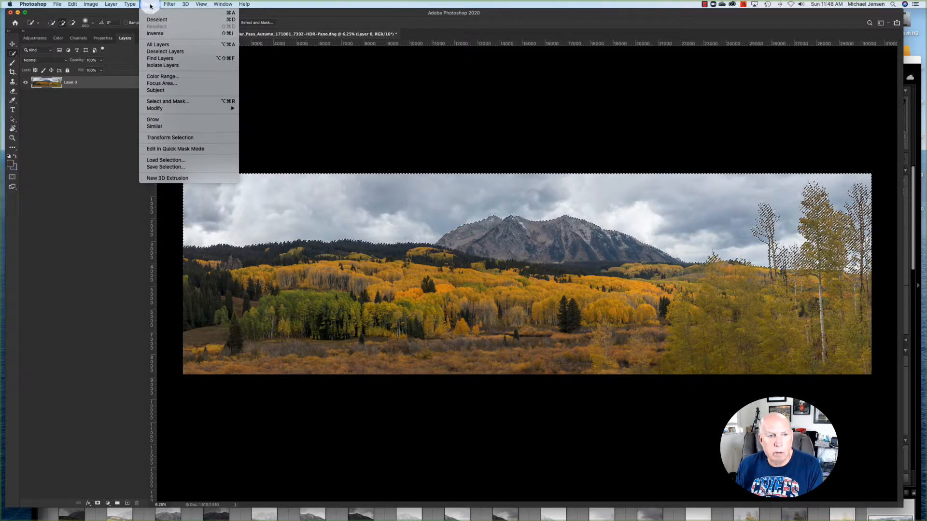
click(151, 168)
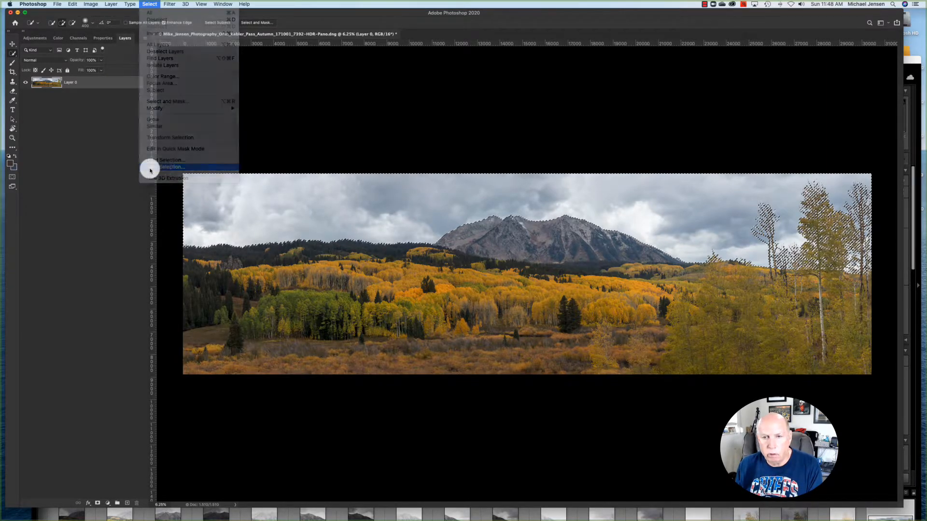
drag(166, 178, 295, 212)
text(sky)
click(345, 224)
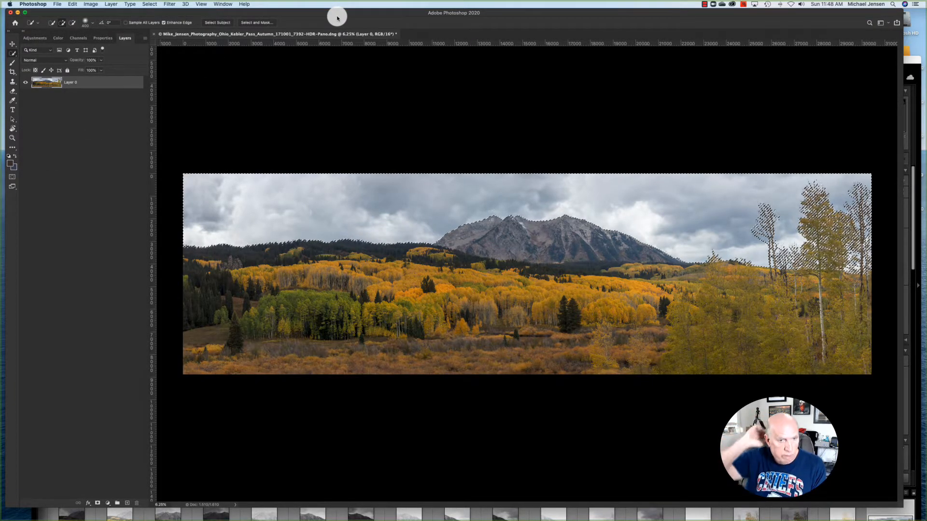
Step: Add a Curves adjustment layer above Layer 0, masked by the sky selection
click(165, 22)
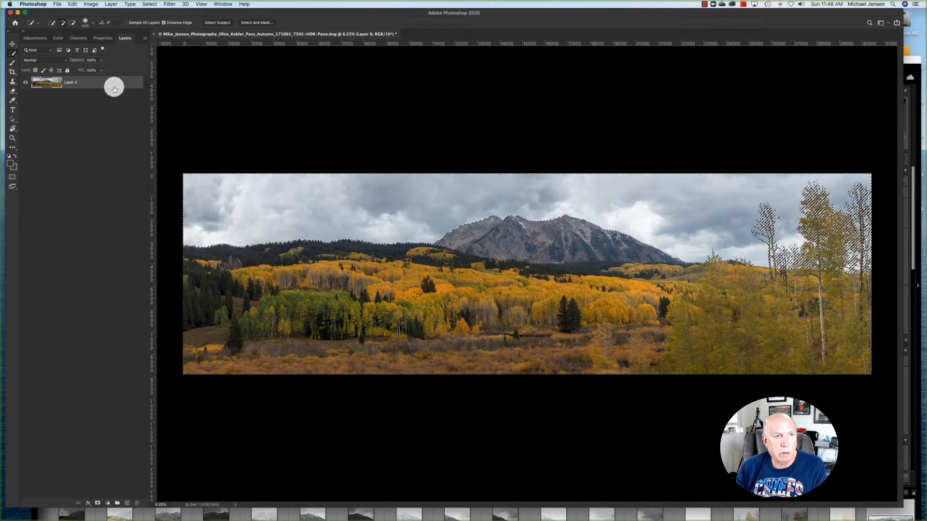
click(107, 504)
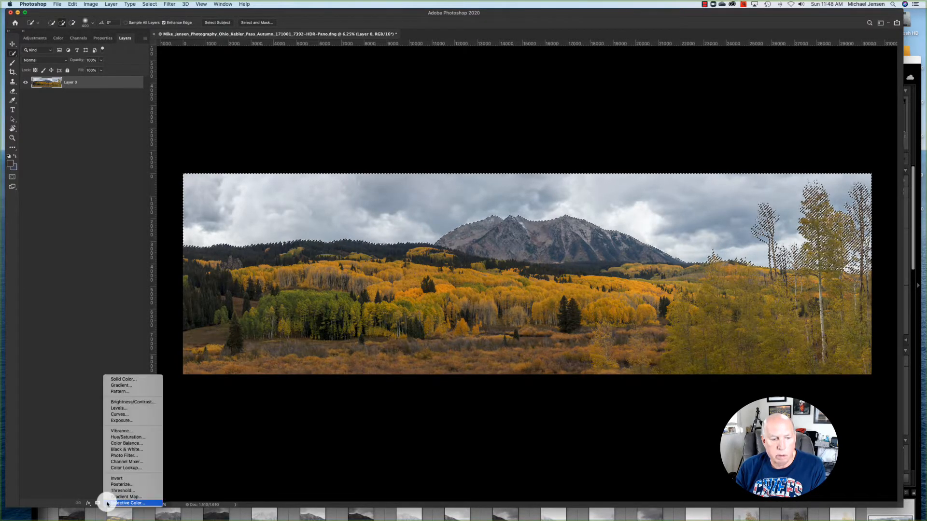
click(123, 414)
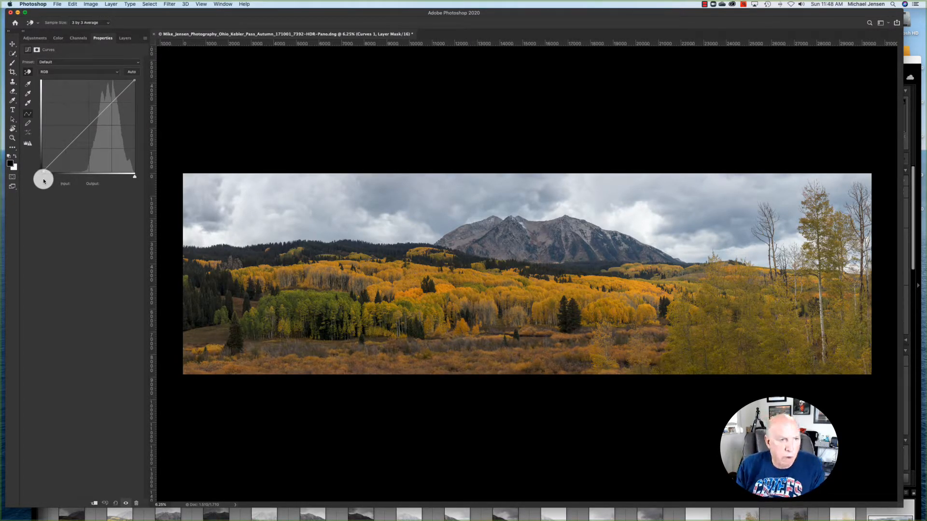
Step: Move the sky curve's black point to input about 78, lower input 128 to about 62, and add a point at about 196/170
drag(43, 179, 64, 183)
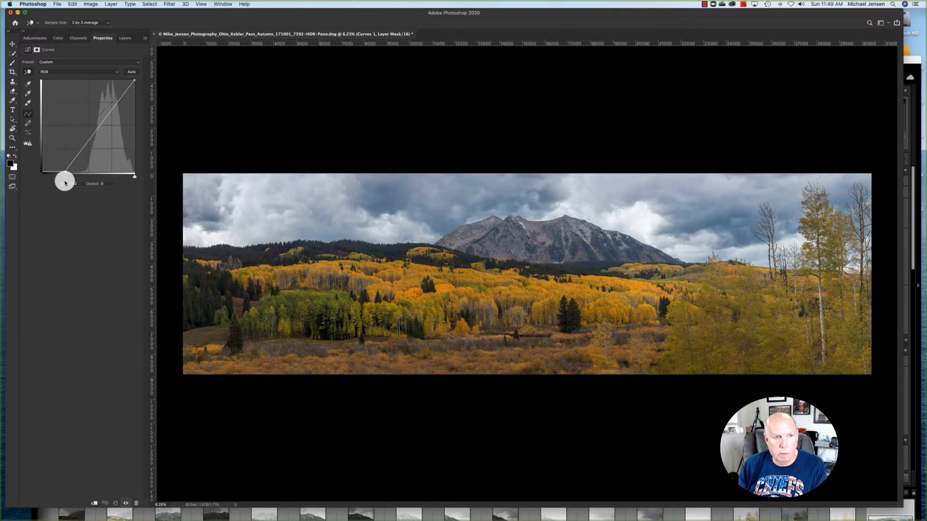
mouse_move(65, 182)
mouse_down()
mouse_move(45, 180)
mouse_move(81, 180)
mouse_move(69, 181)
mouse_up()
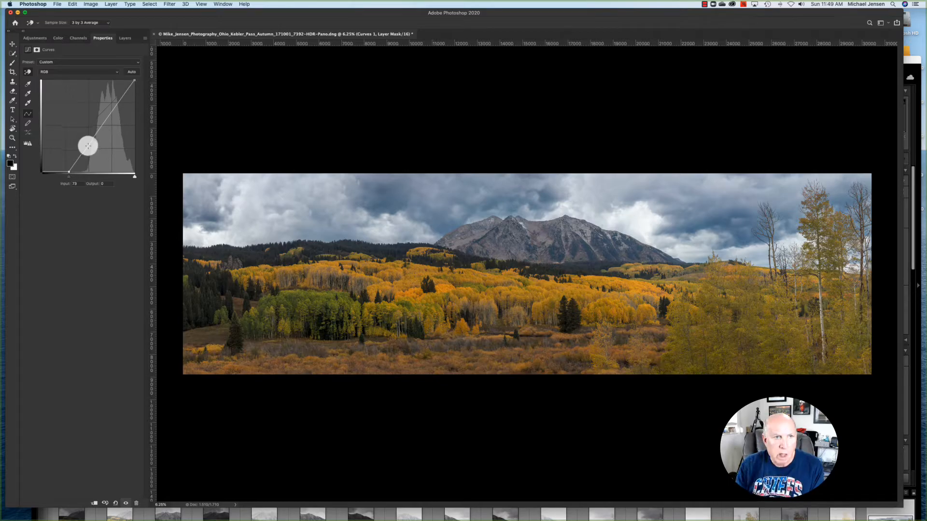
drag(87, 145, 89, 150)
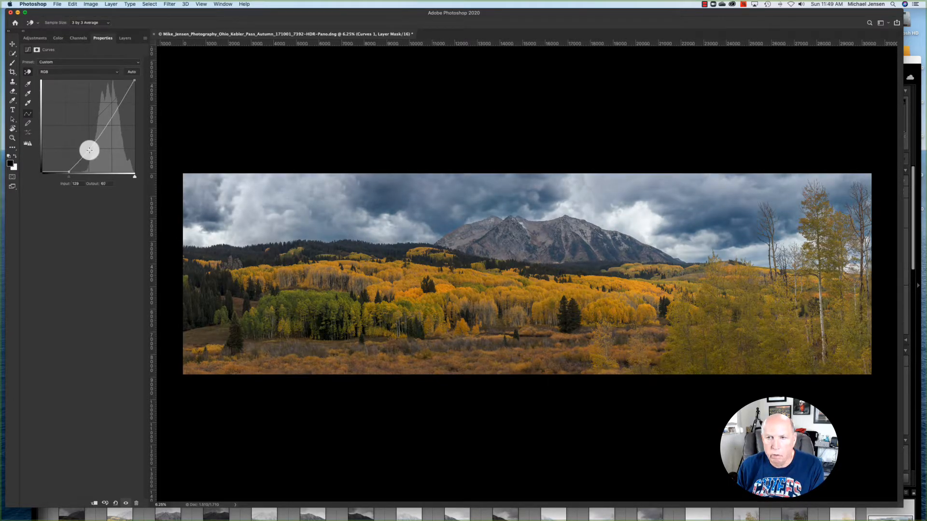
click(114, 111)
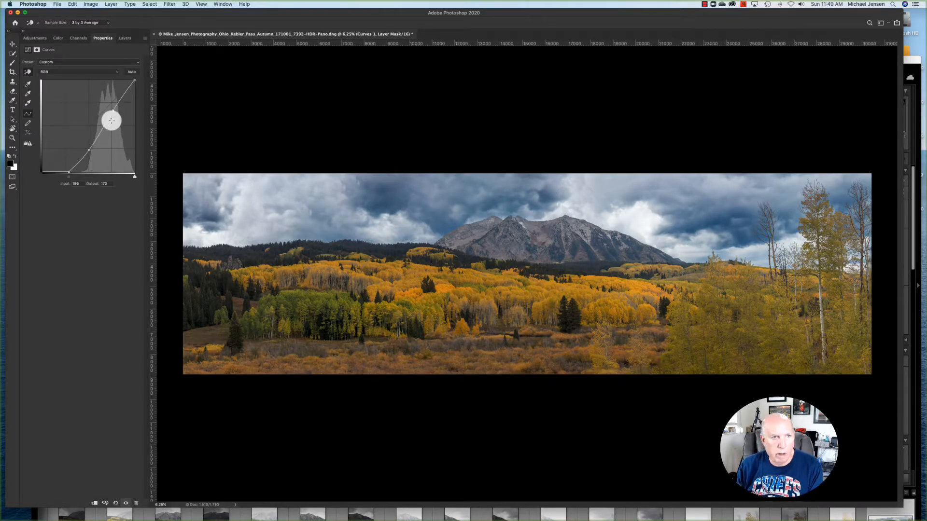
click(125, 38)
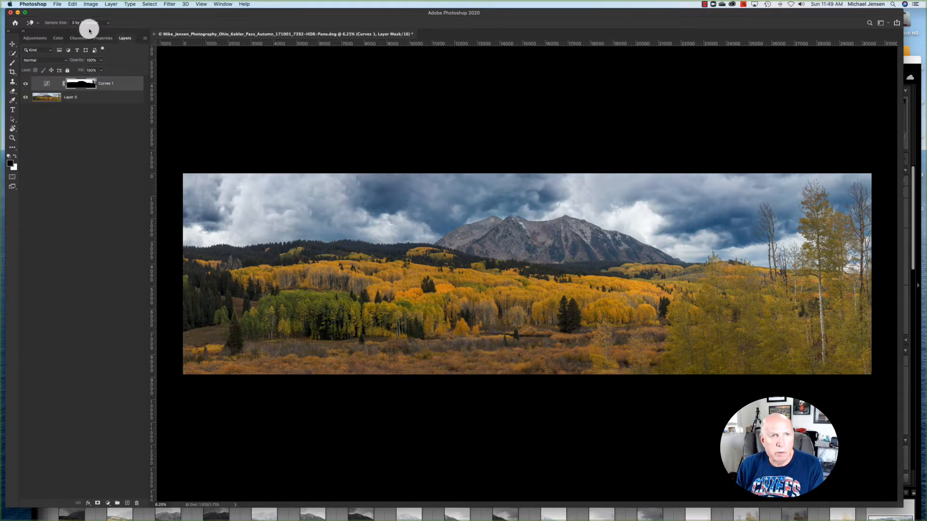
Step: Save the panorama document on the computer instead of as a cloud document
click(56, 5)
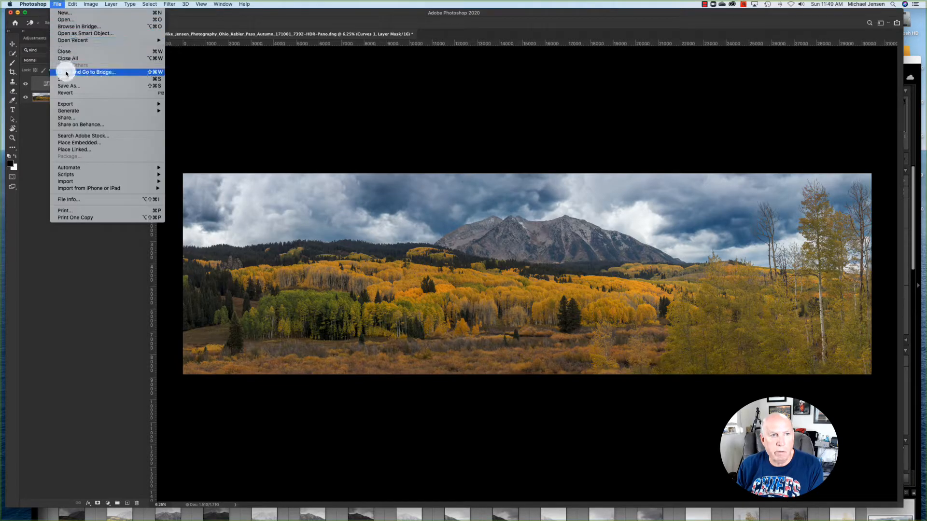
click(67, 79)
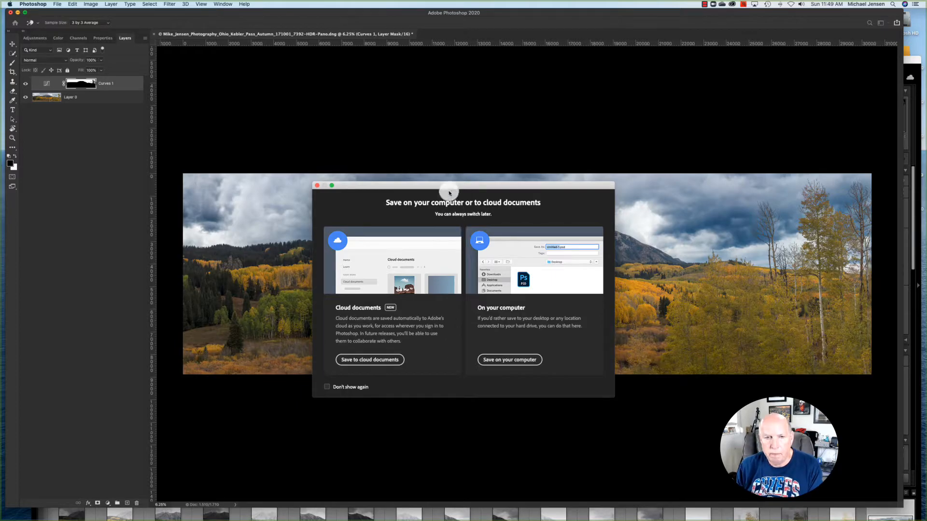
drag(430, 184, 358, 176)
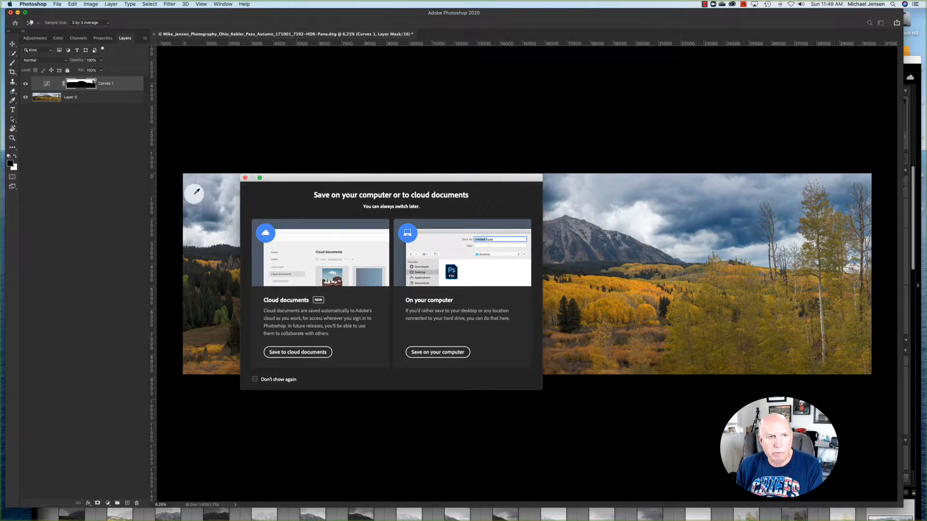
click(436, 359)
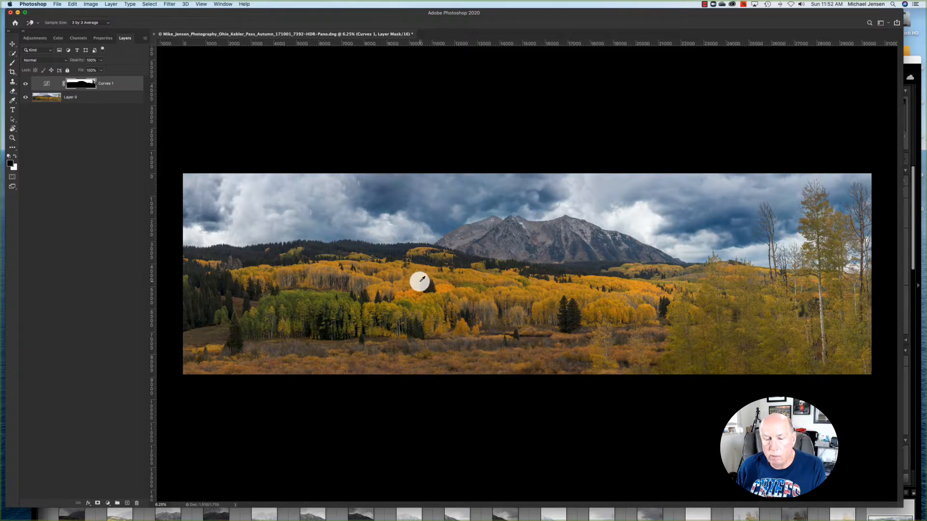
Step: With Layer 0 active, load the saved sky selection and invert it to select the landscape
click(12, 44)
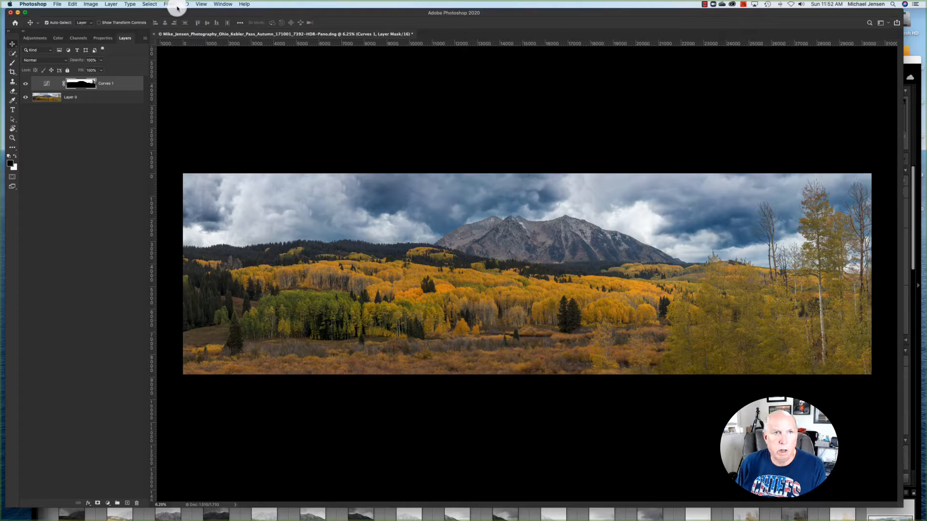
click(116, 97)
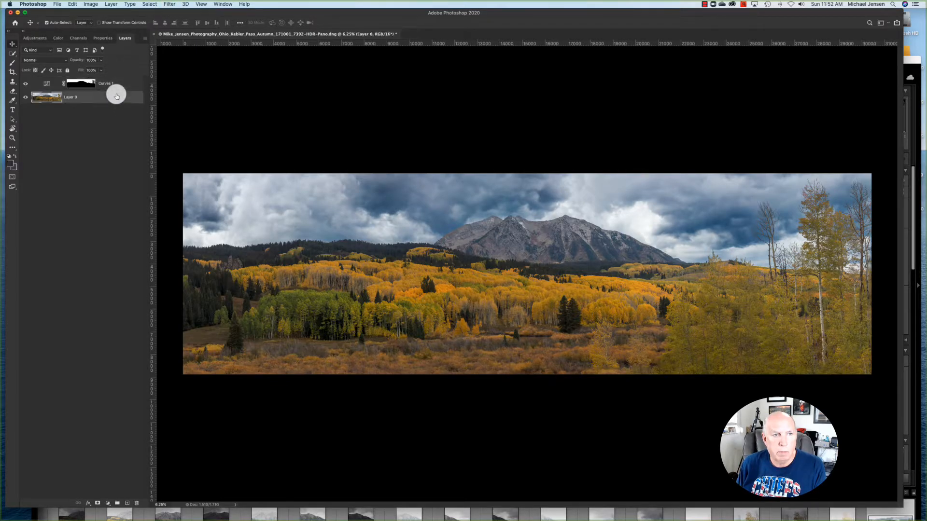
click(150, 4)
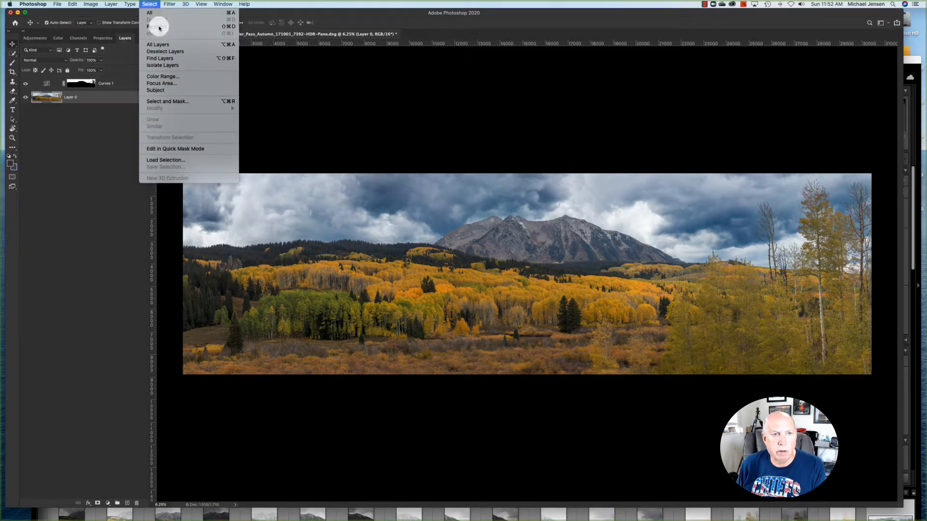
click(169, 160)
drag(97, 255, 454, 198)
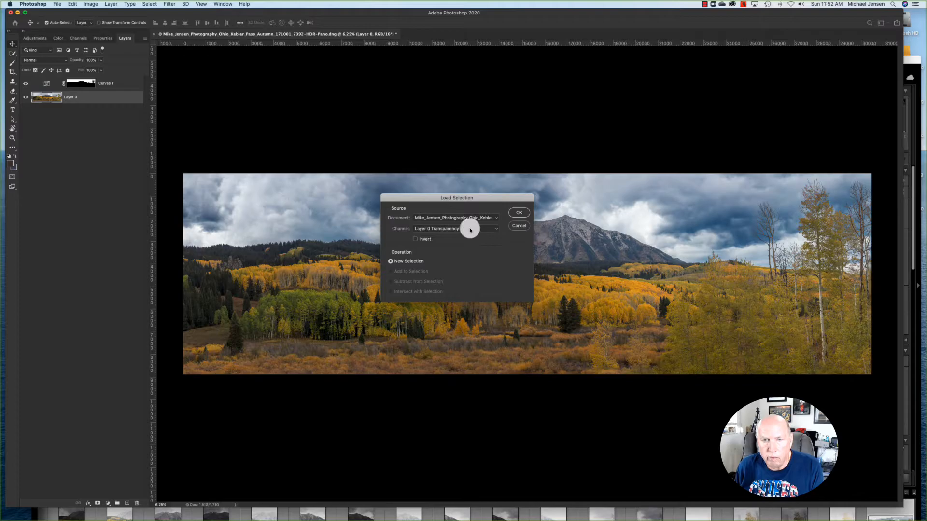
click(469, 229)
click(460, 239)
click(516, 211)
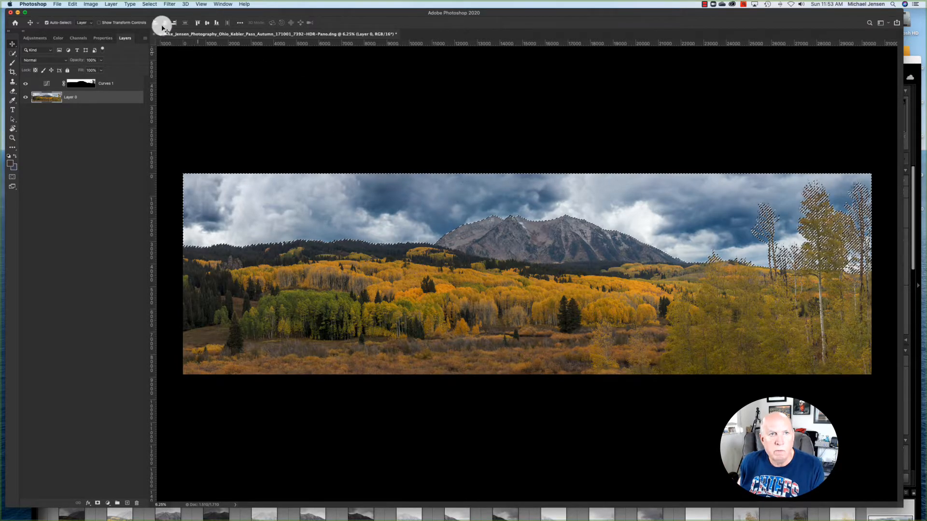
click(149, 5)
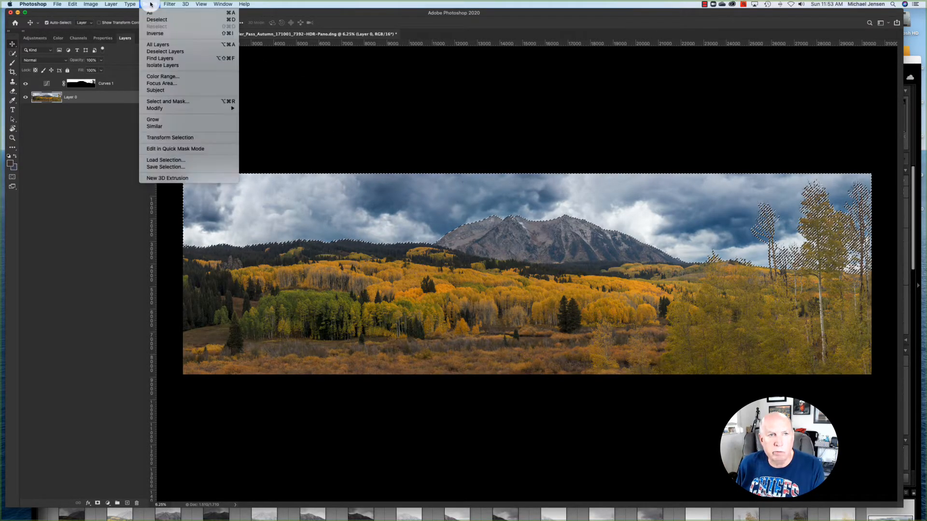
click(154, 34)
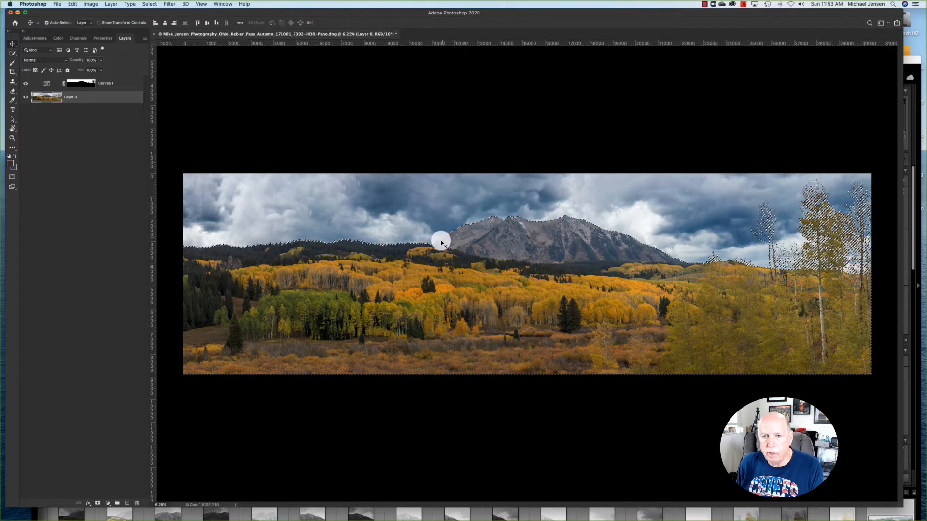
Step: Subtract the mountain from the landscape selection with the Quick Selection tool
click(11, 54)
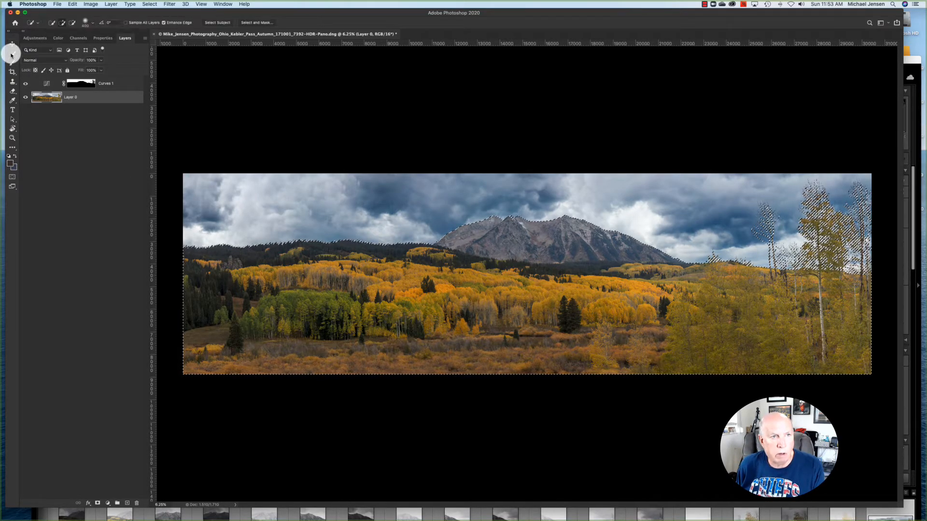
click(32, 52)
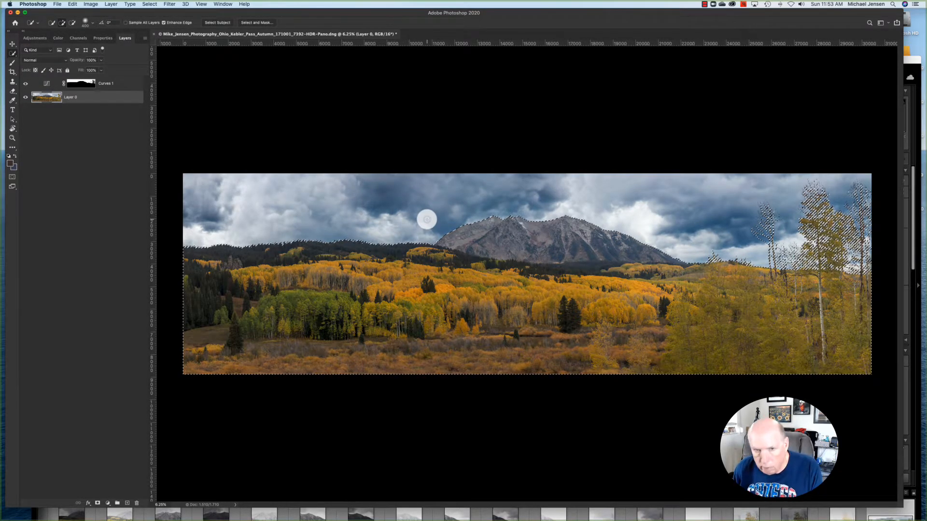
key(alt)
mouse_move(472, 239)
mouse_down()
mouse_move(583, 239)
mouse_move(693, 271)
mouse_up()
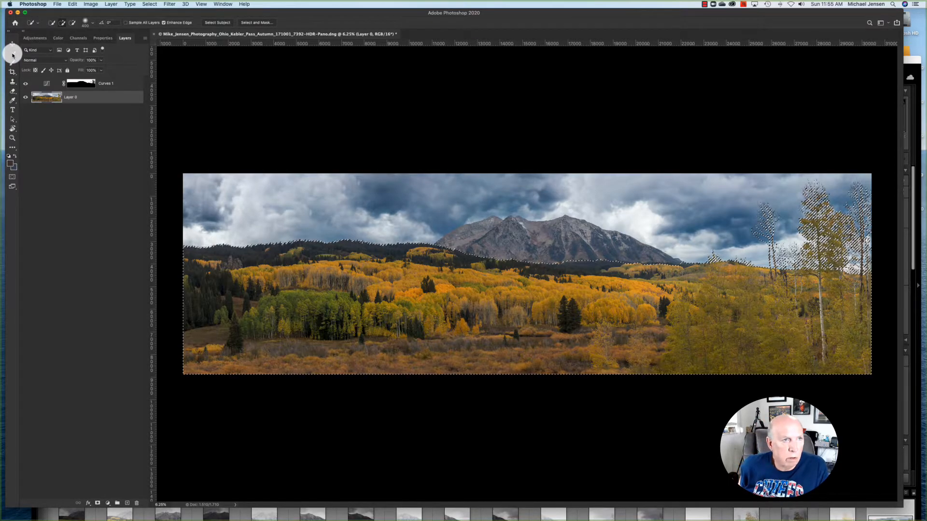
Step: Clean up the selection edge along the foot of the mountain with the Lasso tool
right_click(12, 54)
click(35, 76)
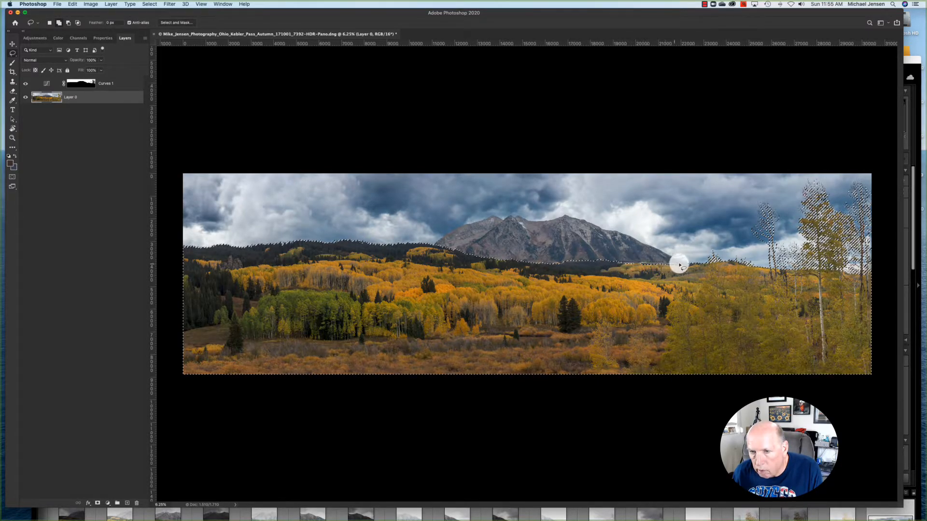
drag(618, 265, 610, 280)
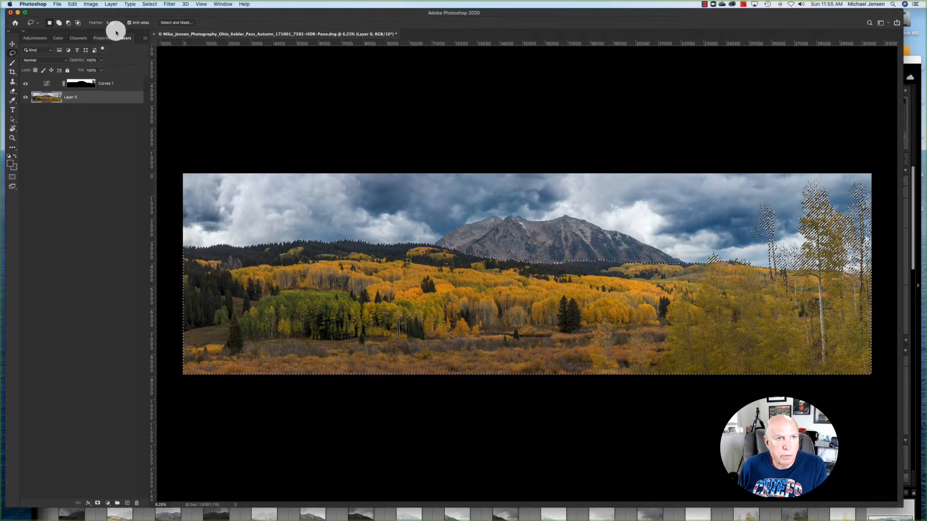
Step: Convert Layer 0 beneath the Curves layer to a smart object
click(123, 85)
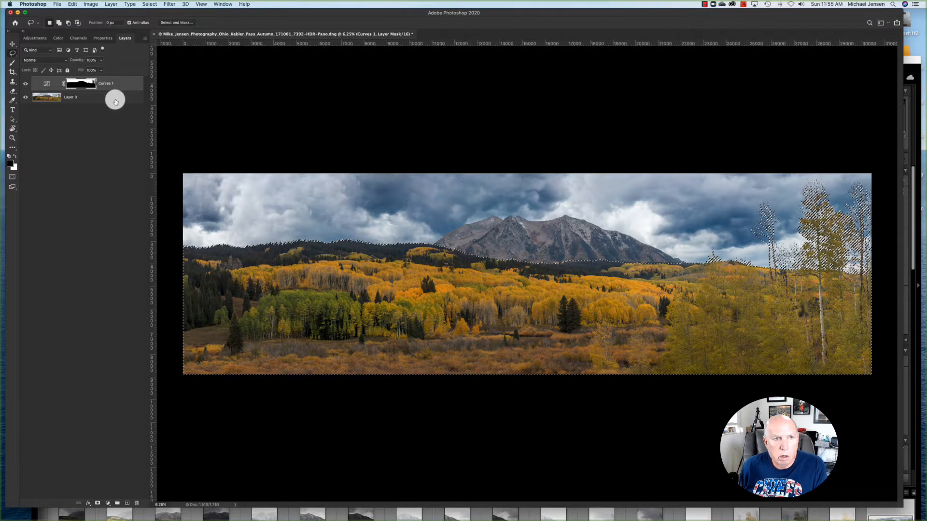
click(109, 98)
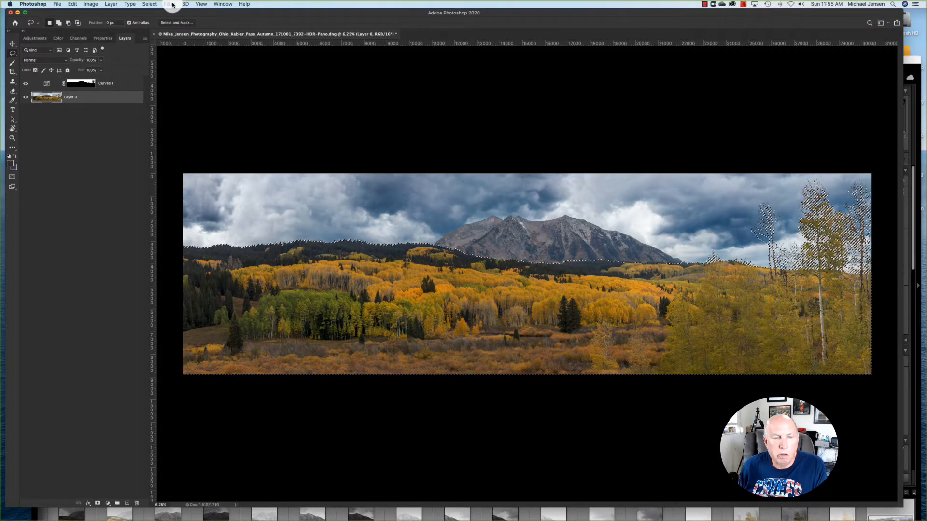
right_click(103, 100)
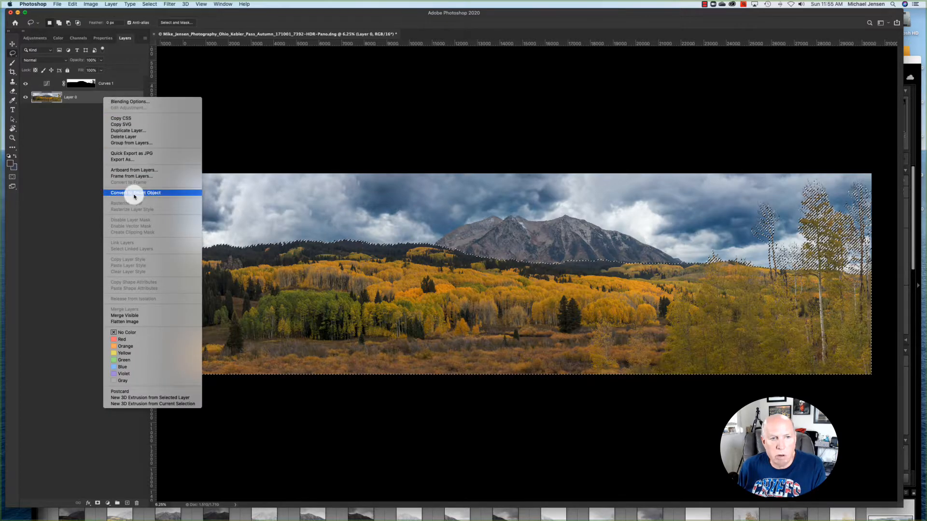
click(104, 194)
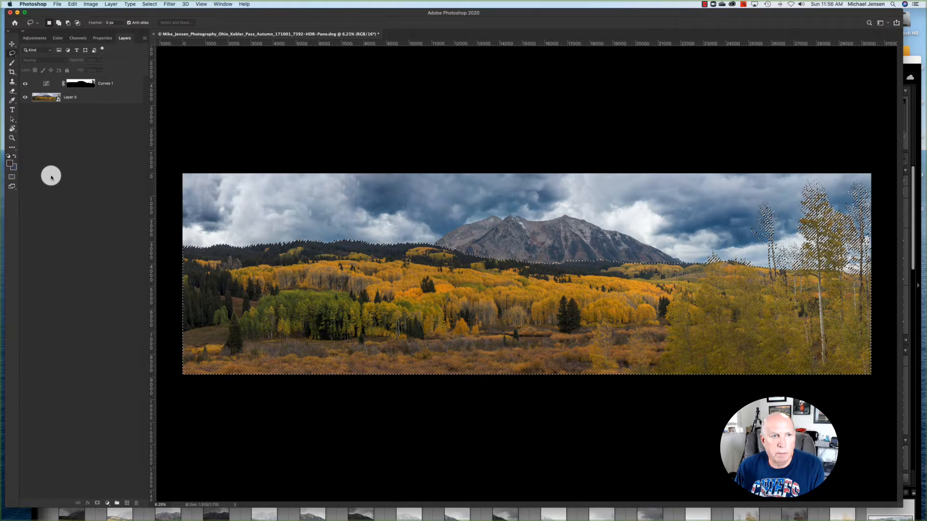
Step: Open the Camera Raw Filter on Layer 0 with the landscape selection active
click(169, 4)
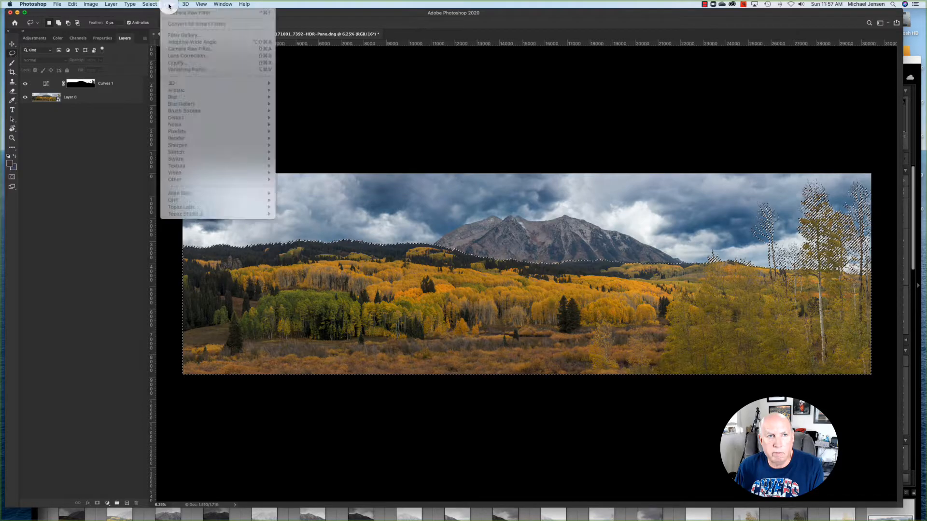
click(99, 97)
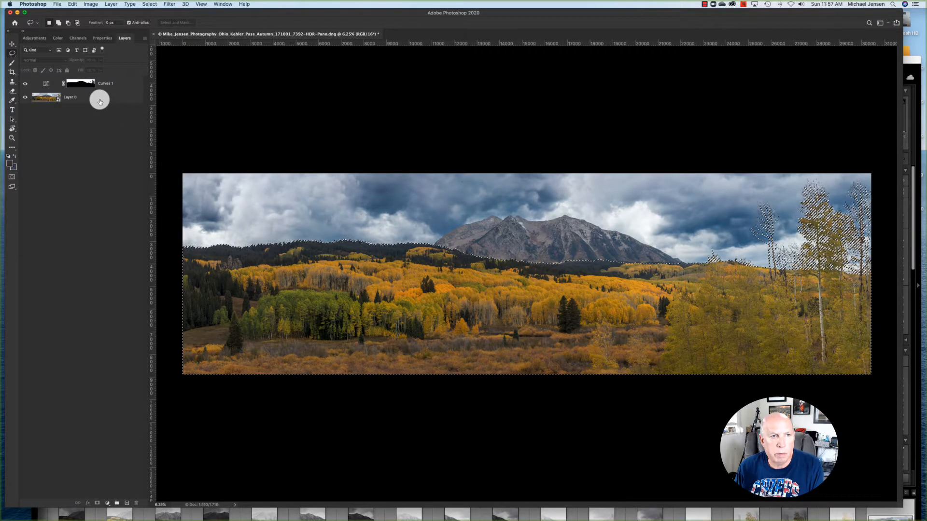
click(169, 5)
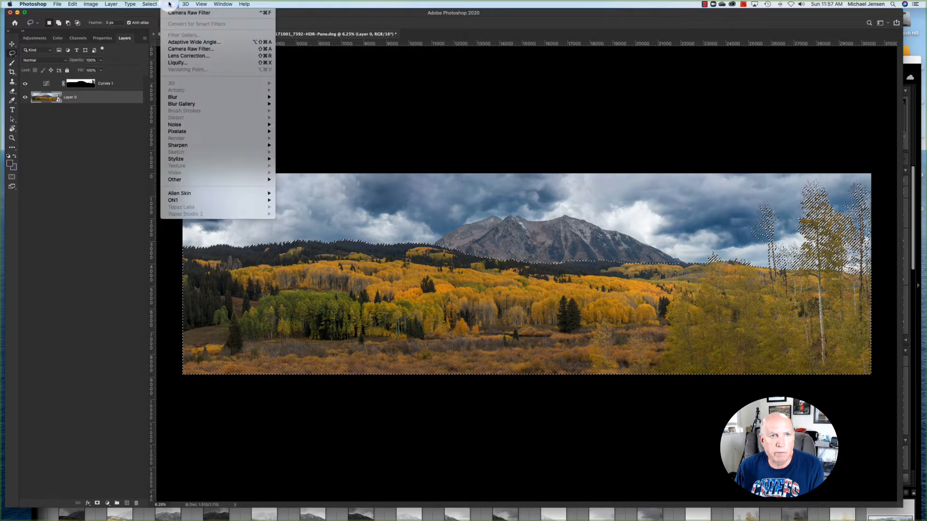
click(181, 50)
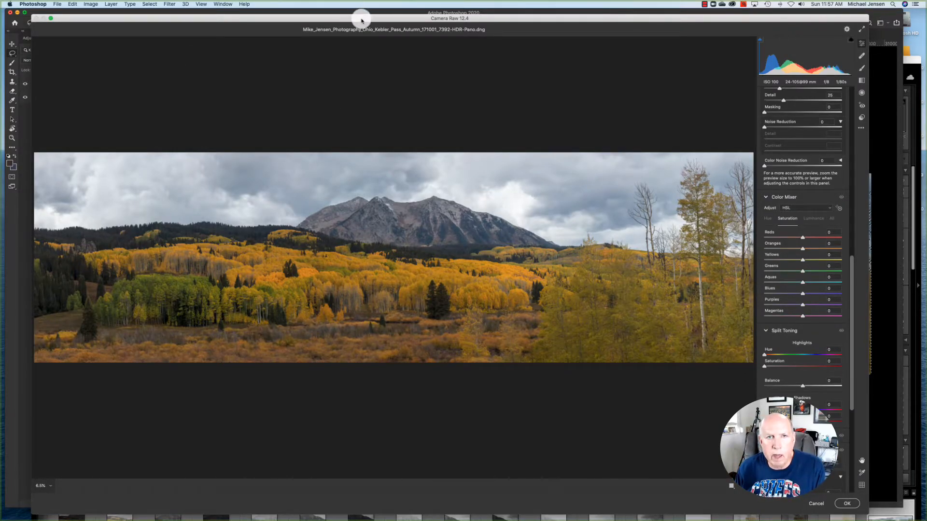
drag(362, 20, 389, 15)
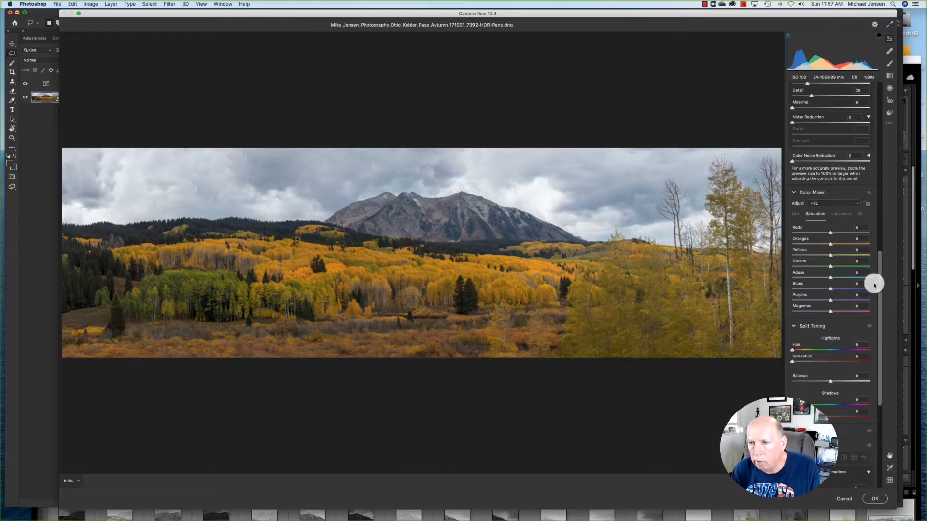
Step: Set Shadows to +61, Blacks to +21, Dehaze to about +18 and Texture to +11, and apply the Camera Raw Filter
scroll(831, 276, up, 10)
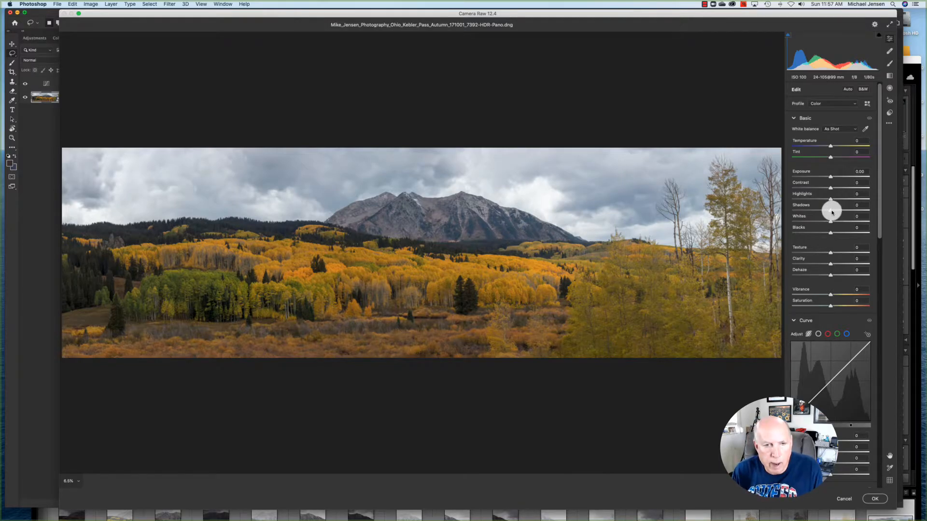
drag(831, 211, 838, 231)
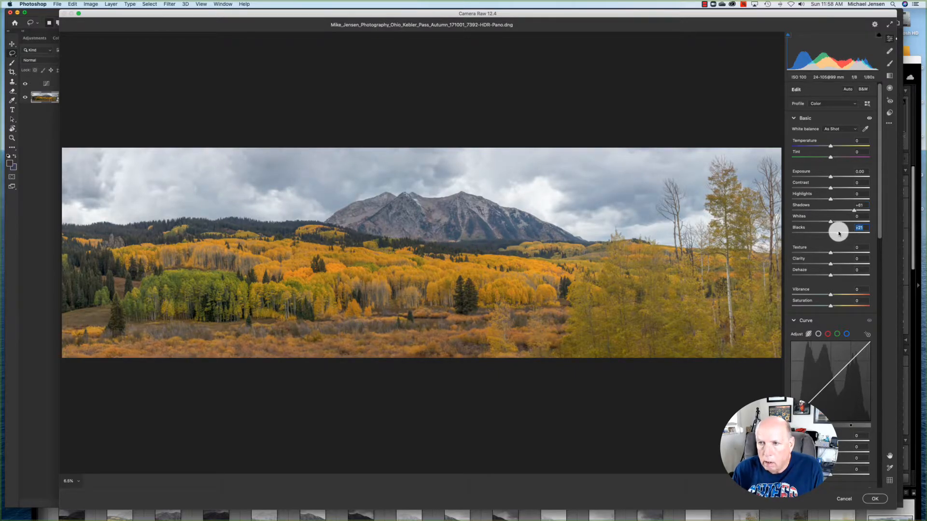
drag(831, 276, 834, 249)
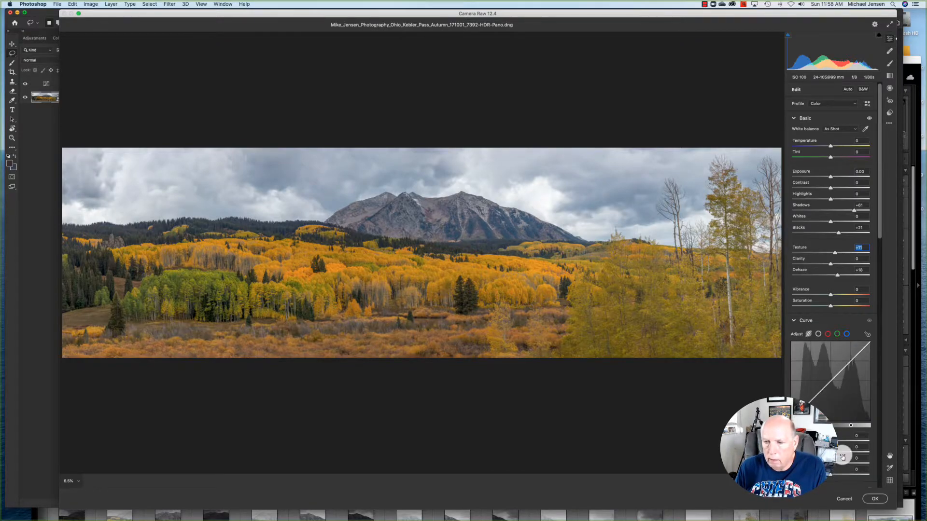
scroll(842, 457, down, 5)
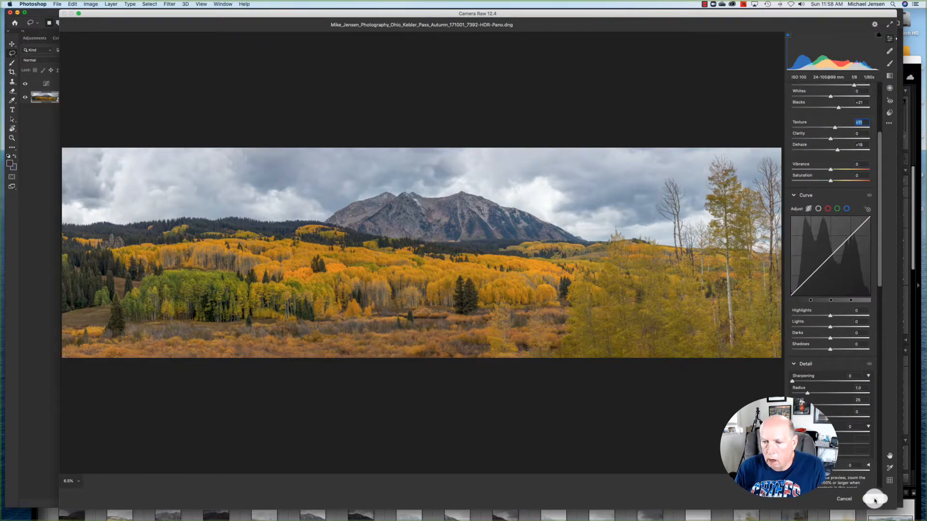
click(874, 499)
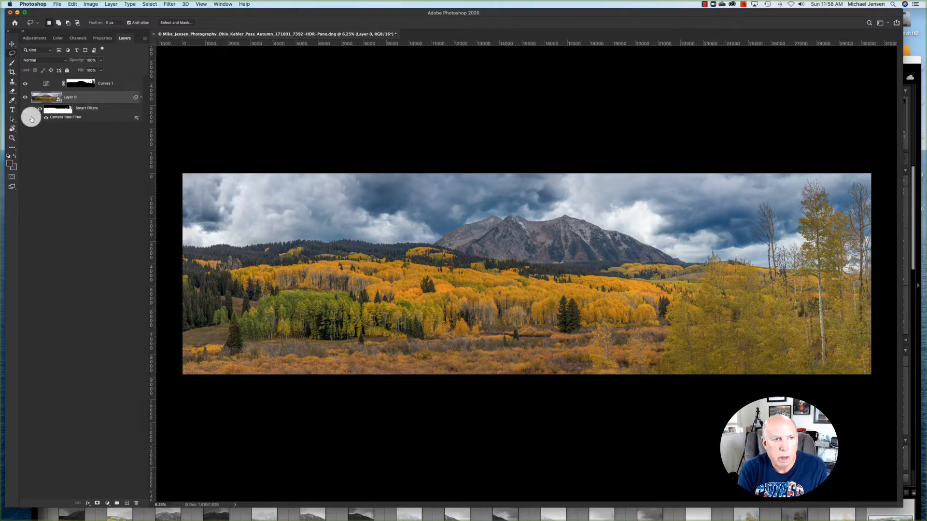
Step: Load the Smart Filters mask as a selection and add a Curves adjustment layer above Curves 1
super+click(60, 112)
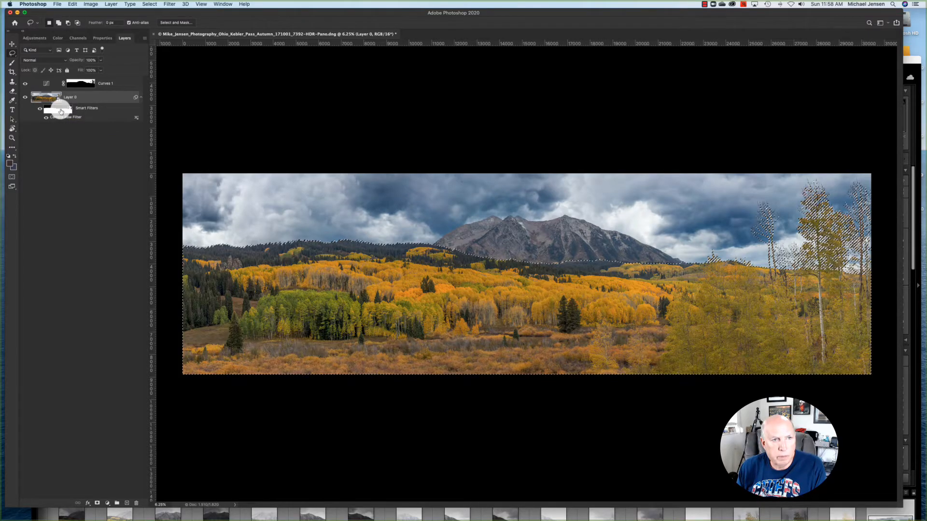
click(115, 83)
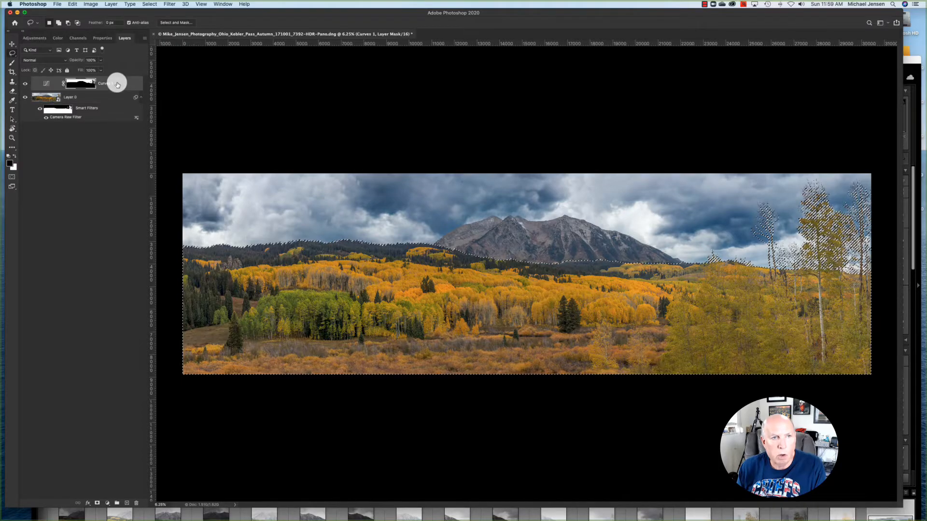
click(108, 503)
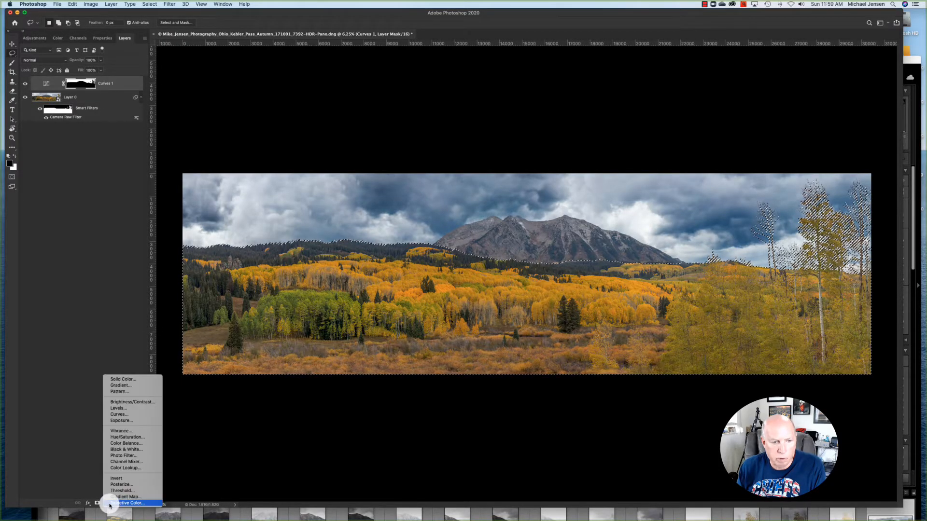
click(123, 413)
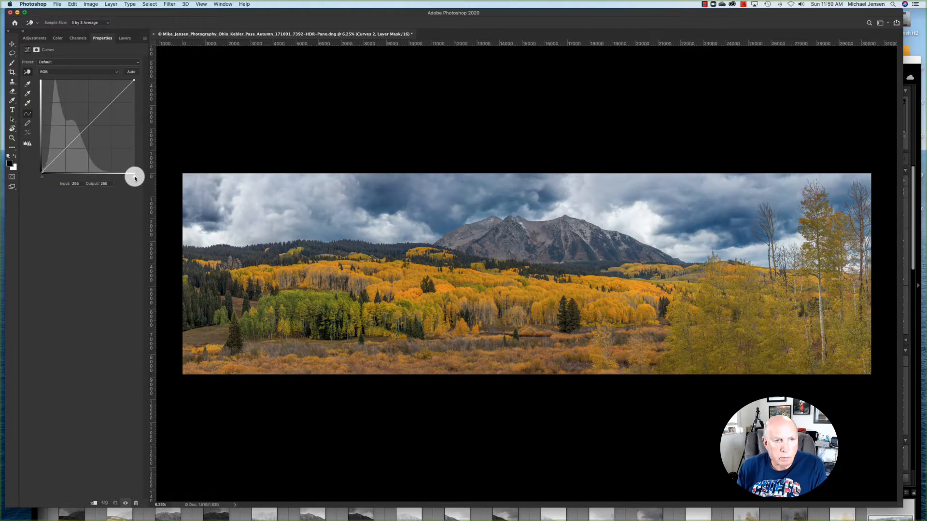
Step: On Curves 2, move the white point in to about 208 and shape an S-curve with darker shadows and brighter midtones
drag(134, 178, 117, 176)
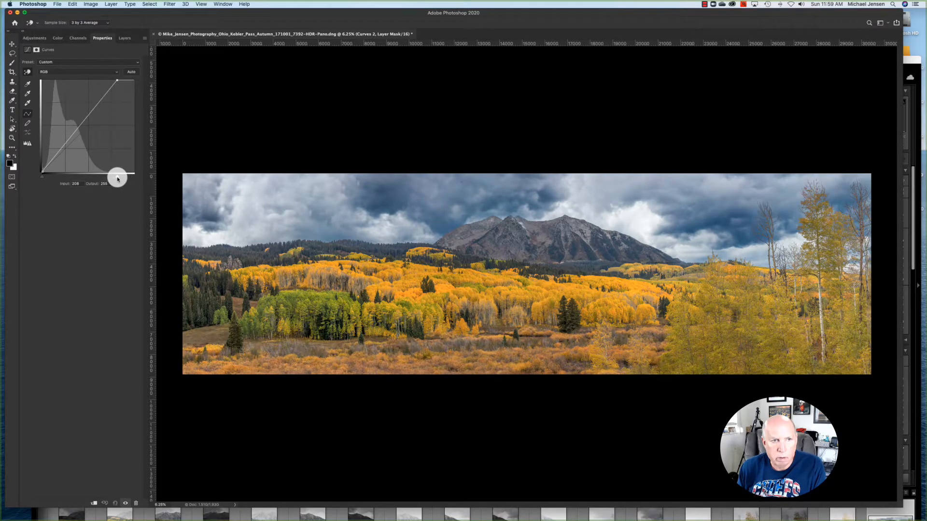
drag(60, 153, 61, 156)
click(84, 118)
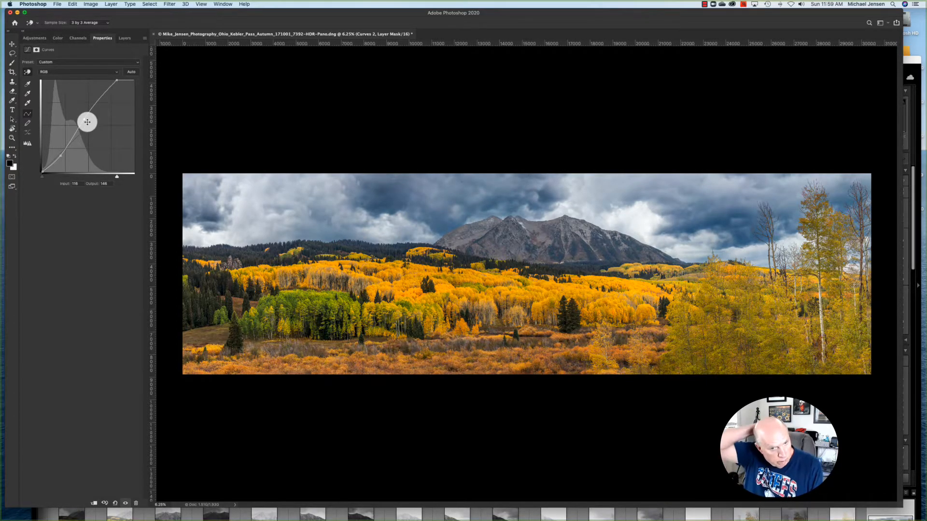
click(125, 40)
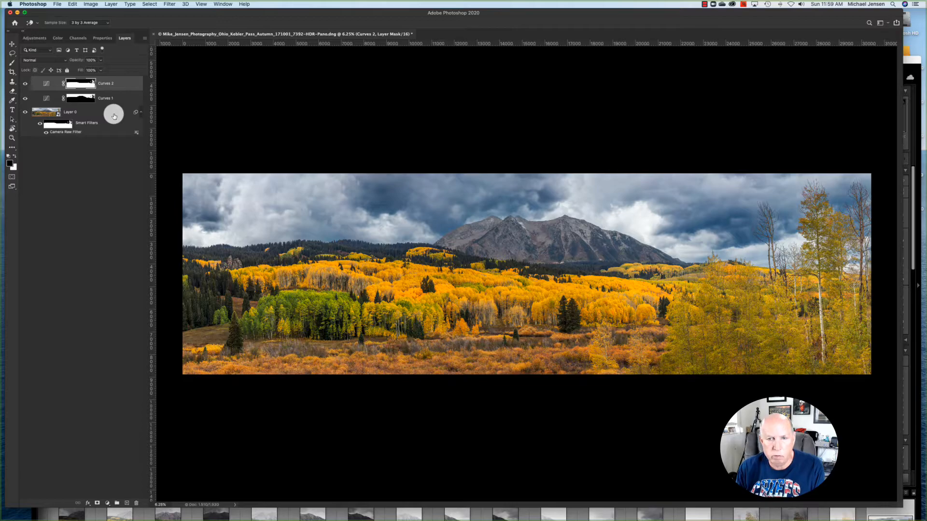
Step: With Layer 0 active, select the mountain with the Quick Selection tool
click(92, 114)
key(l)
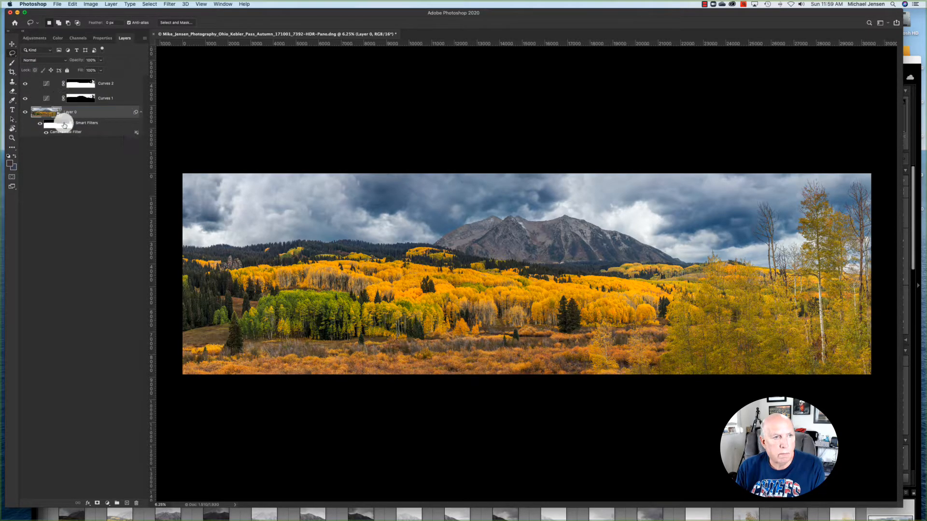
right_click(11, 52)
click(33, 51)
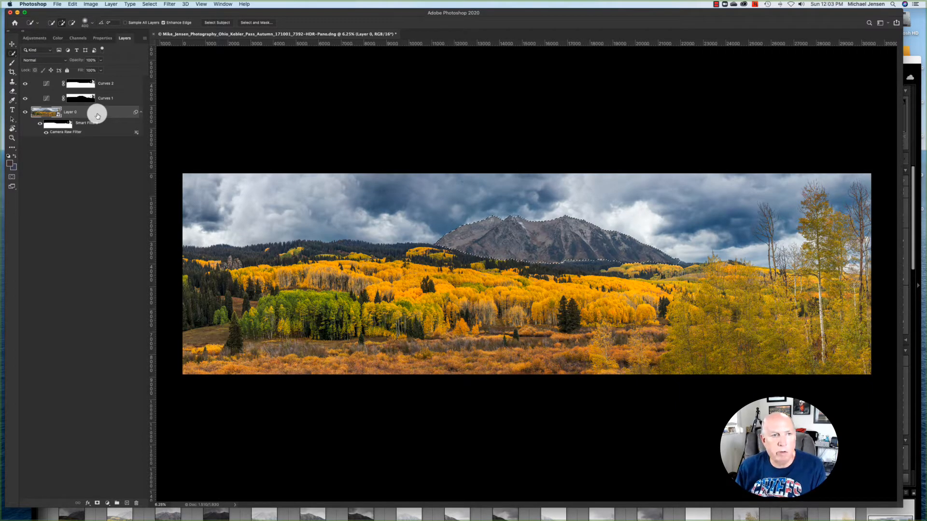
Step: Add a Levels layer above Curves 2 for the mountain selection, set its black input to 30 and brighten the midtones slightly
click(122, 85)
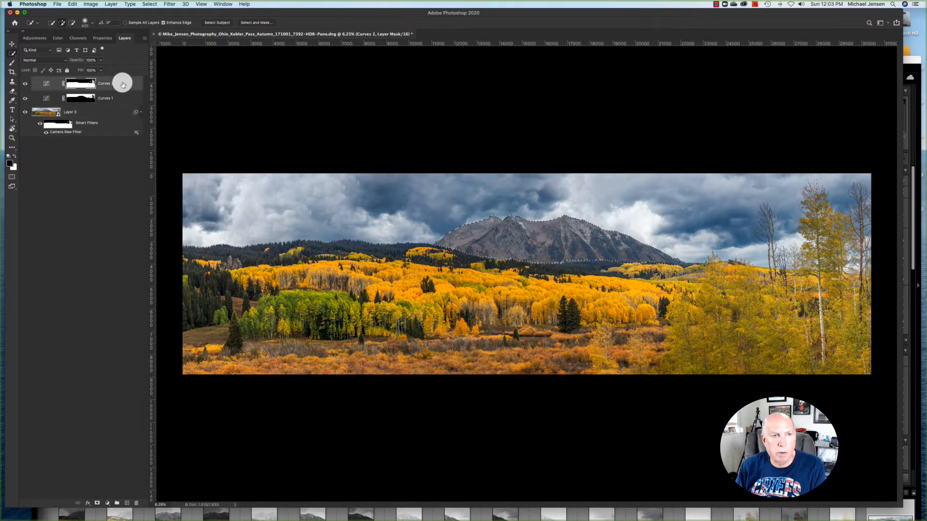
click(107, 503)
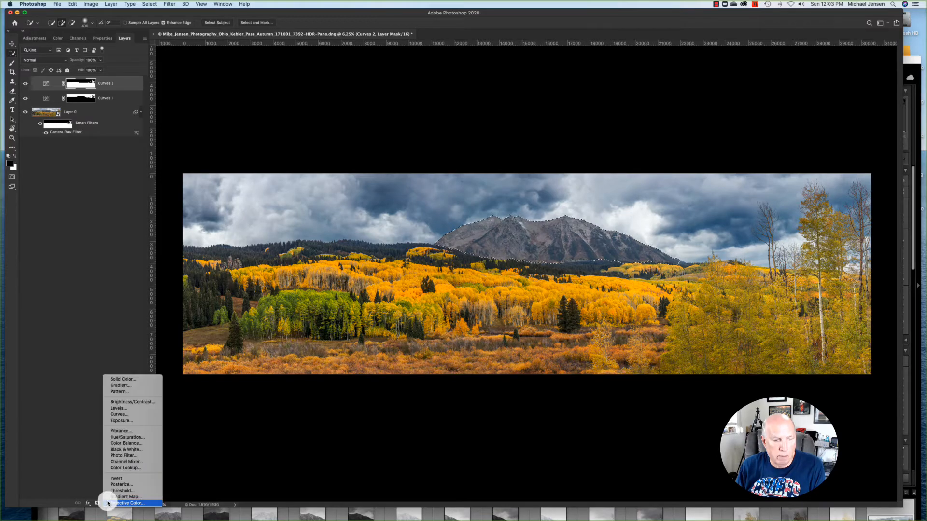
click(119, 407)
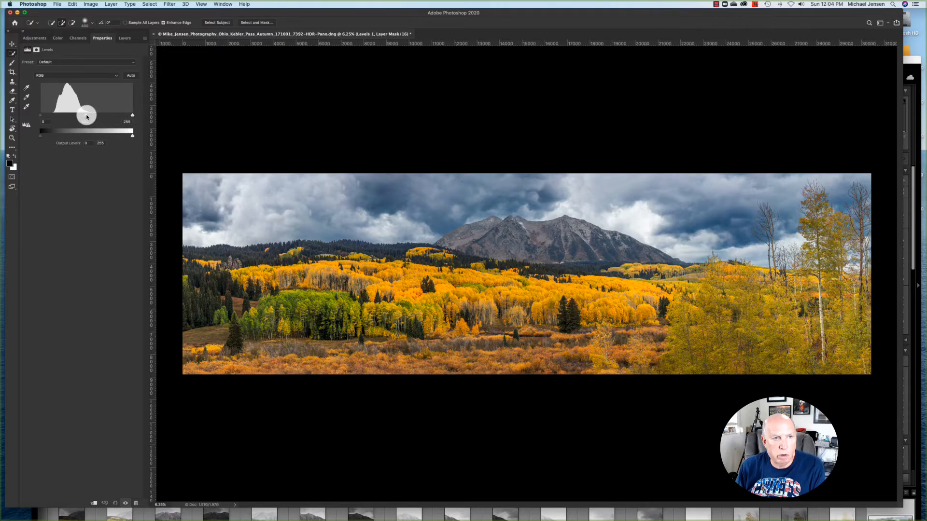
drag(87, 116, 52, 118)
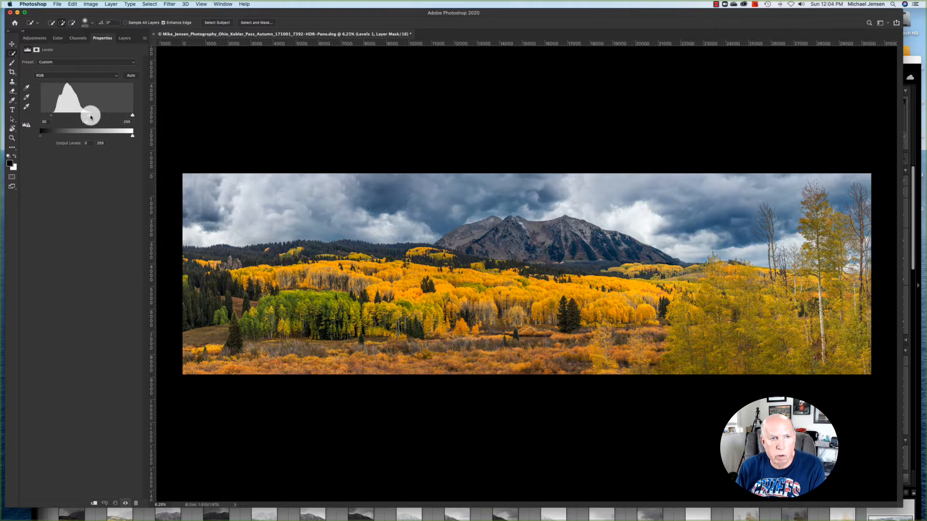
drag(90, 117, 88, 117)
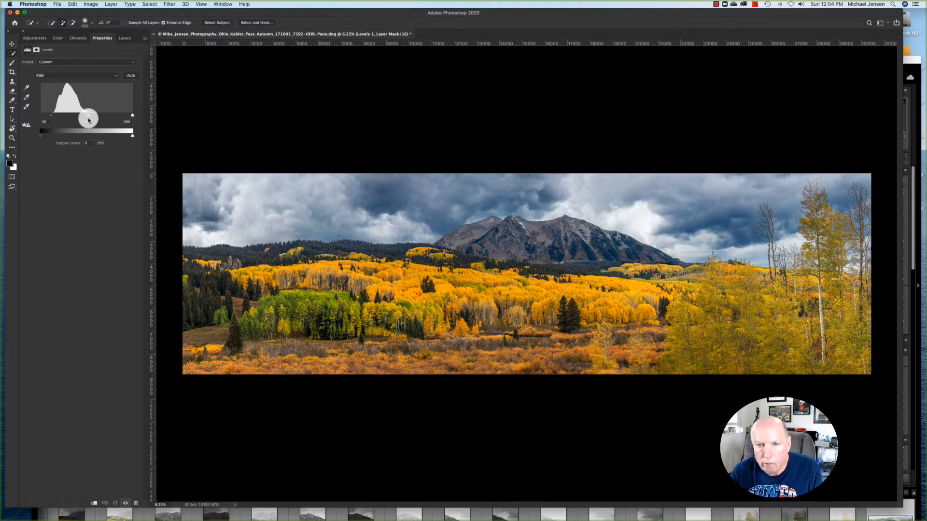
key(F7)
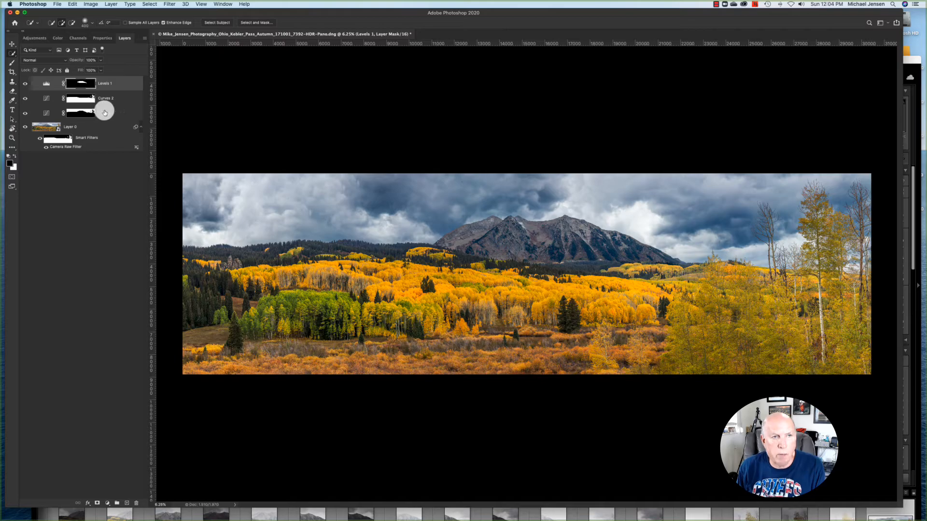
Step: Compare the image with and without Curves 1, and with and without Curves 2, leaving both layers visible
click(25, 113)
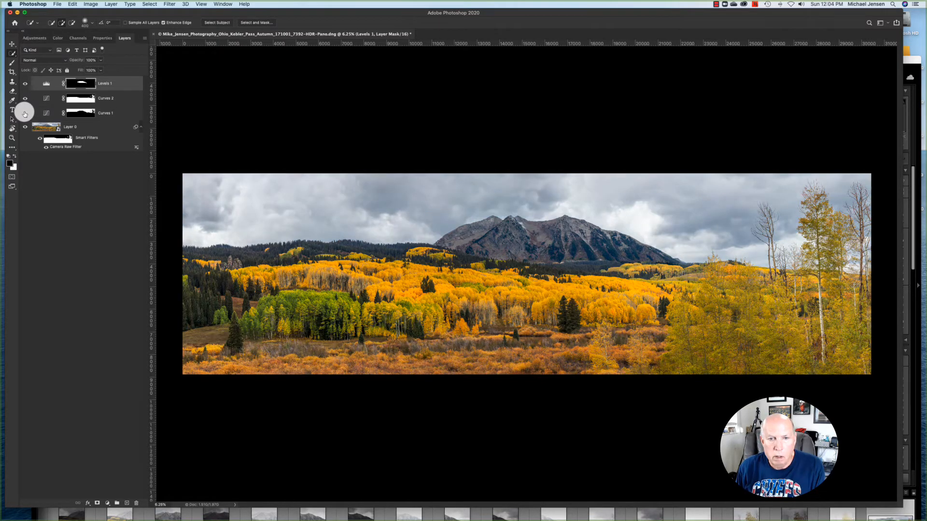
click(25, 114)
click(25, 98)
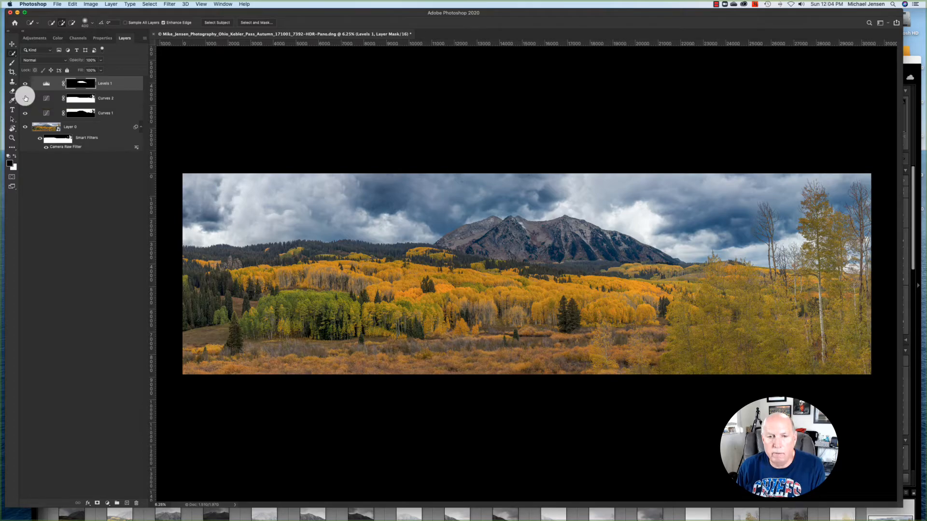
click(25, 98)
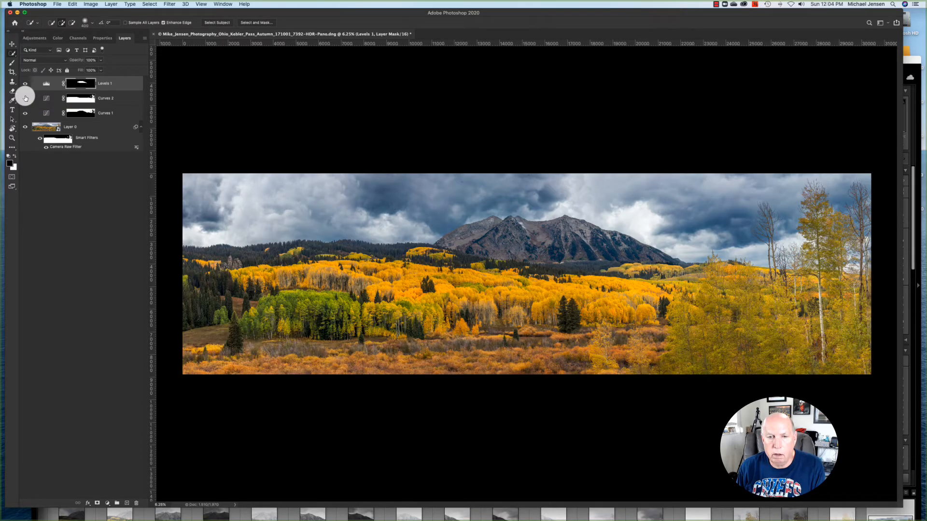
Step: Soften the Curves 2 S-curve by lifting the shadow point and lowering the midtone point to input 118, output 141
click(109, 98)
drag(72, 101, 45, 101)
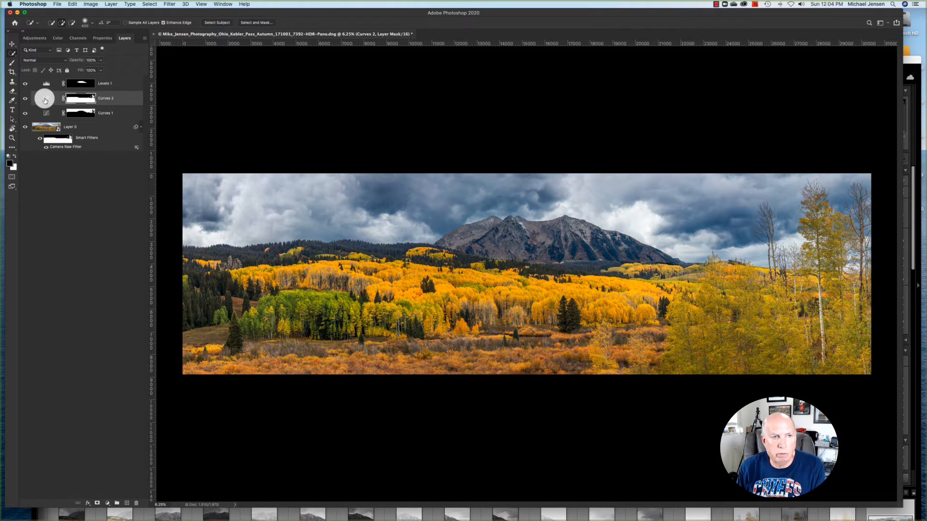
double_click(45, 100)
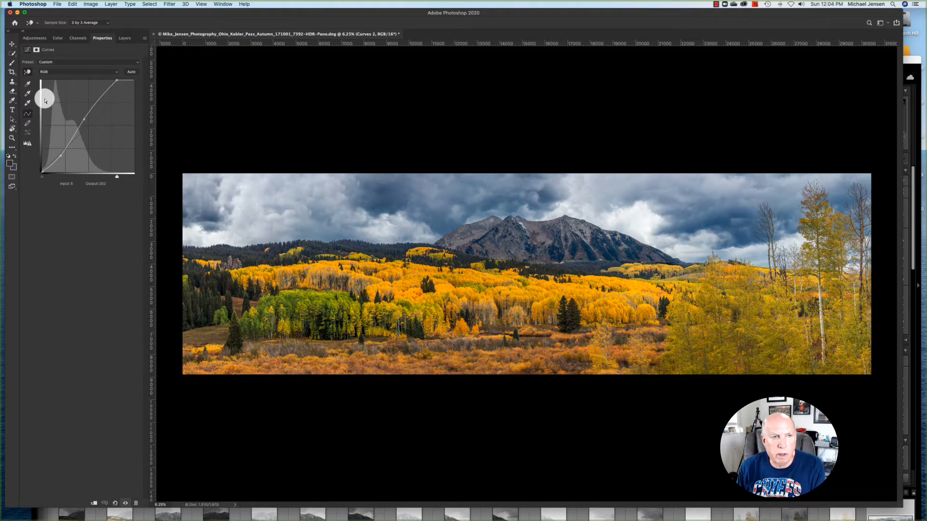
click(59, 155)
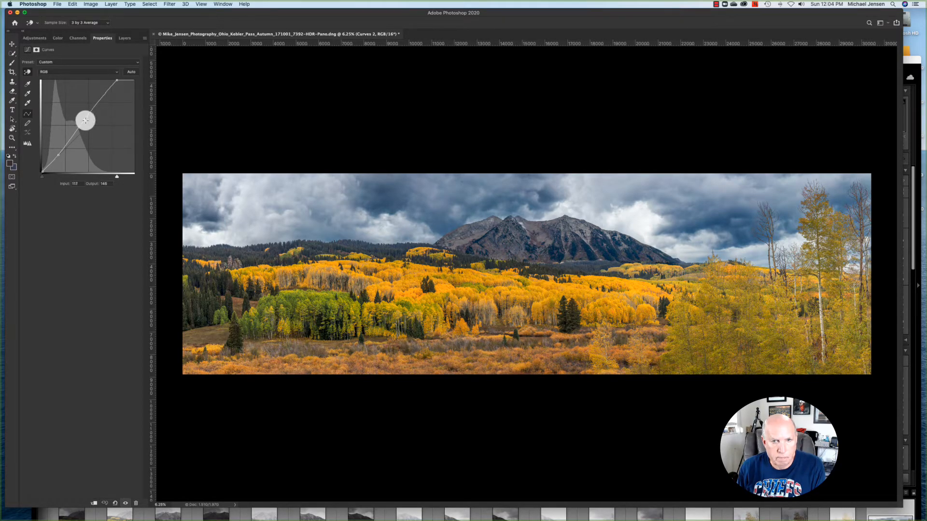
click(85, 120)
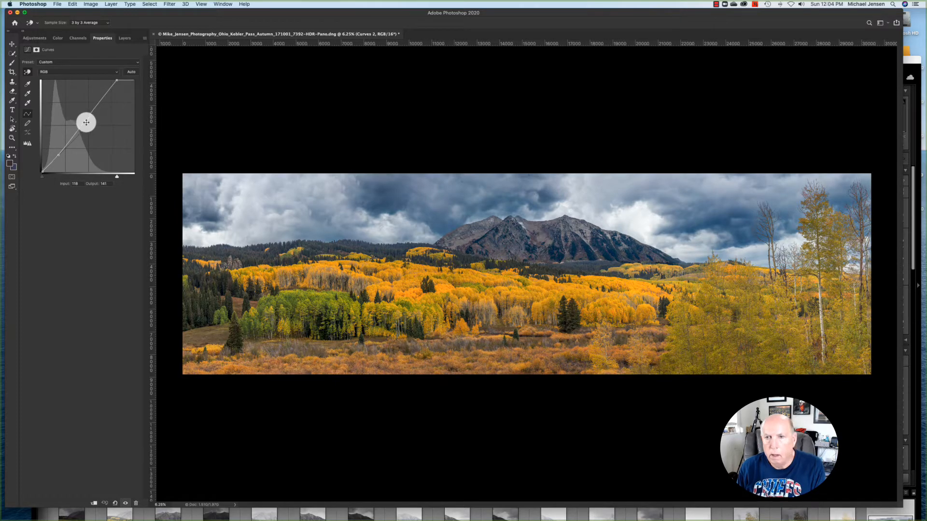
click(125, 39)
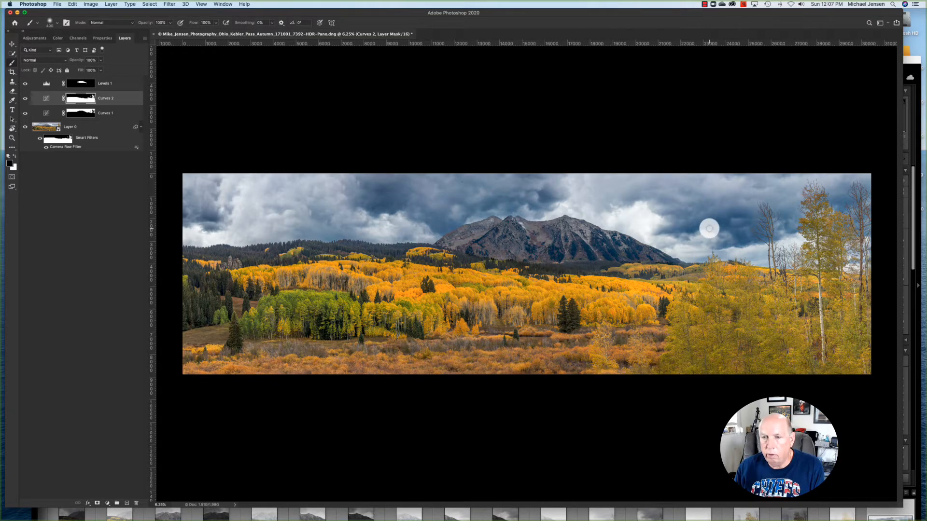
Step: Examine the adjusted panorama at 33.3% from the bare trees and sky at its right end across the golden aspen slopes
scroll(709, 230, up, 5)
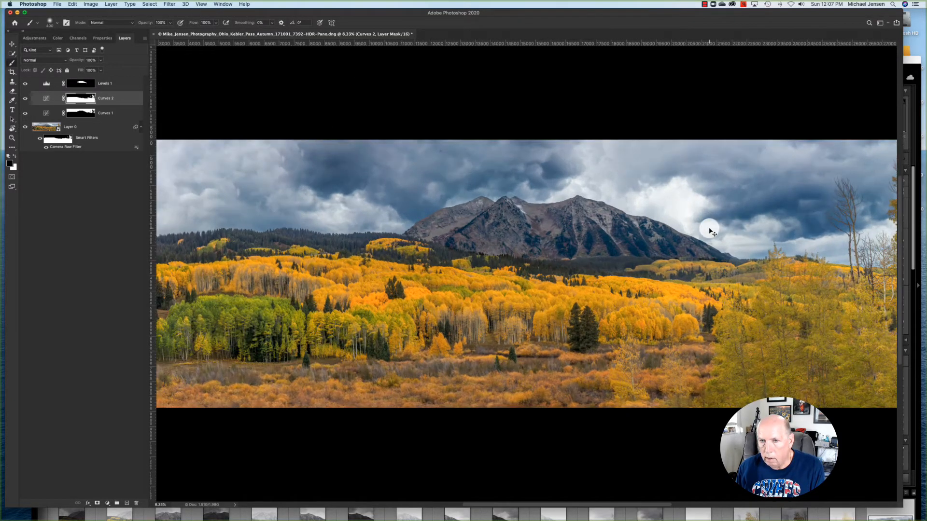
scroll(709, 229, right, 2)
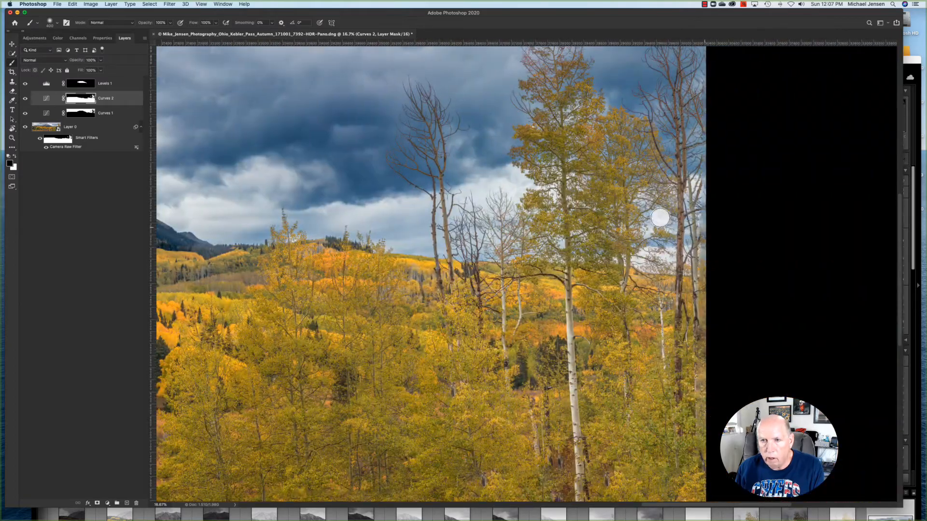
scroll(660, 218, up, 5)
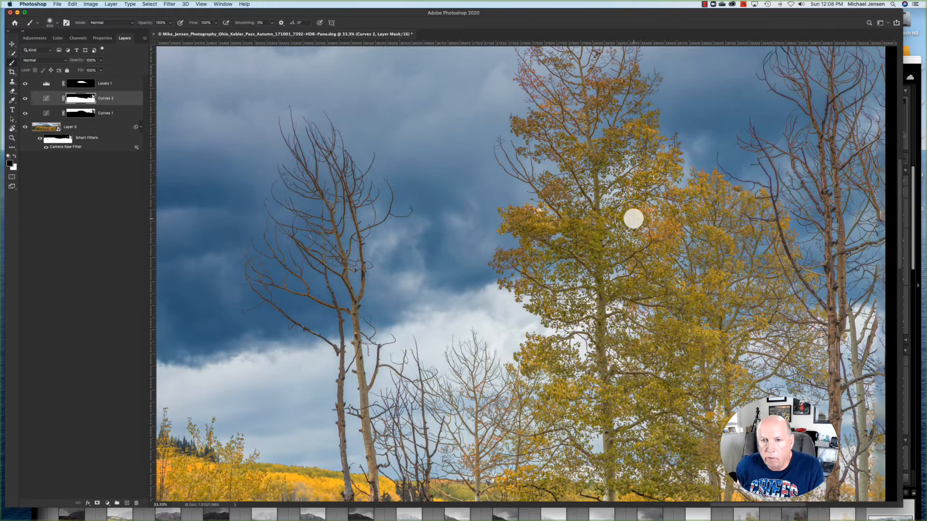
scroll(633, 219, up, 3)
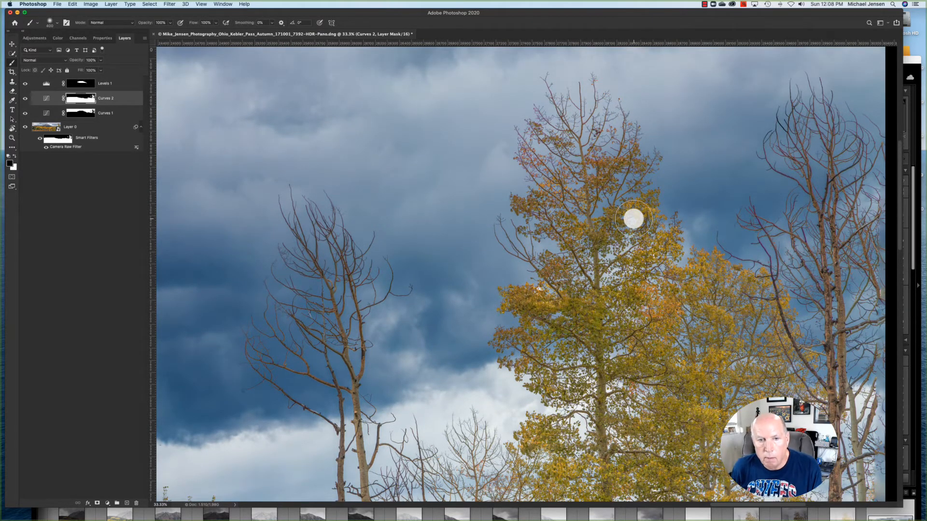
scroll(633, 219, down, 9)
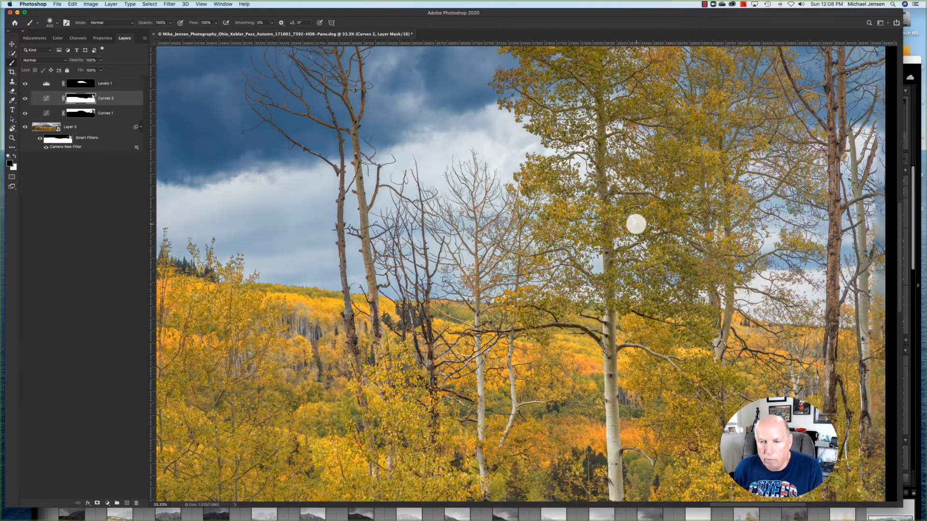
scroll(638, 223, left, 20)
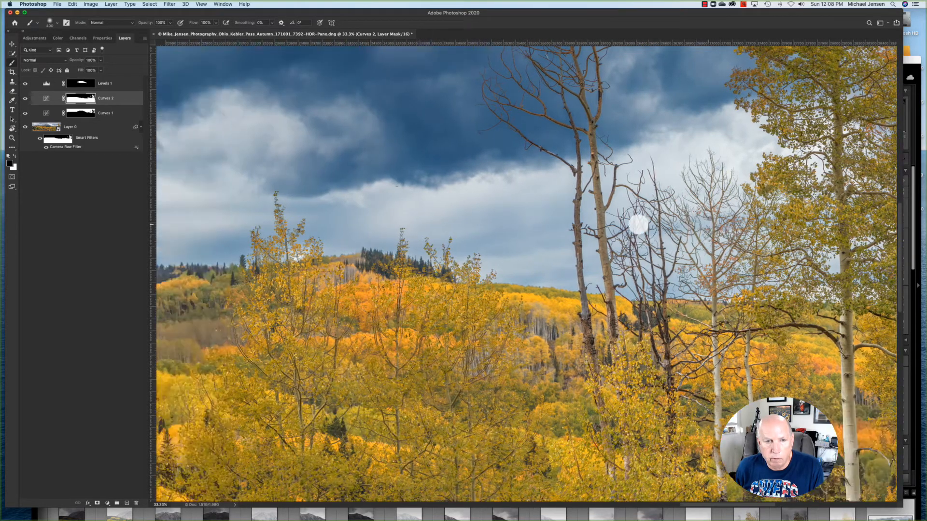
scroll(638, 223, left, 5)
scroll(637, 223, down, 10)
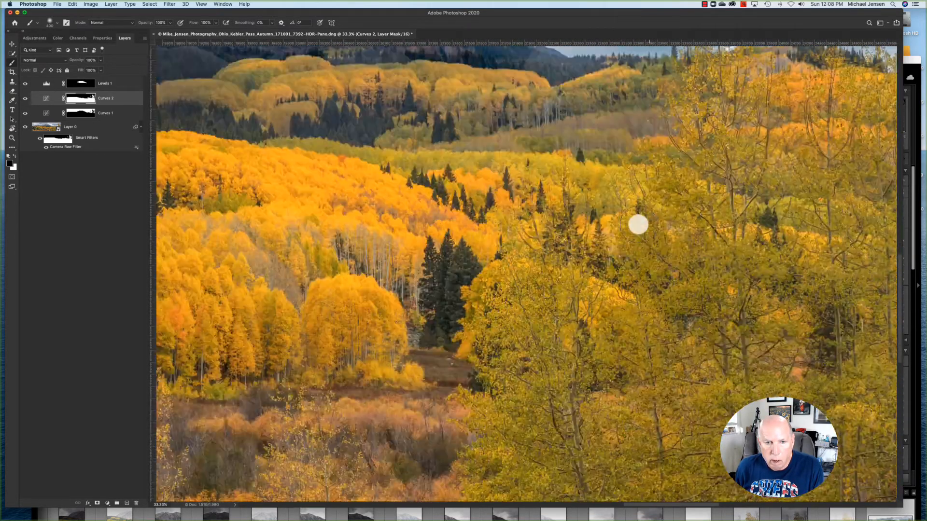
scroll(637, 224, left, 18)
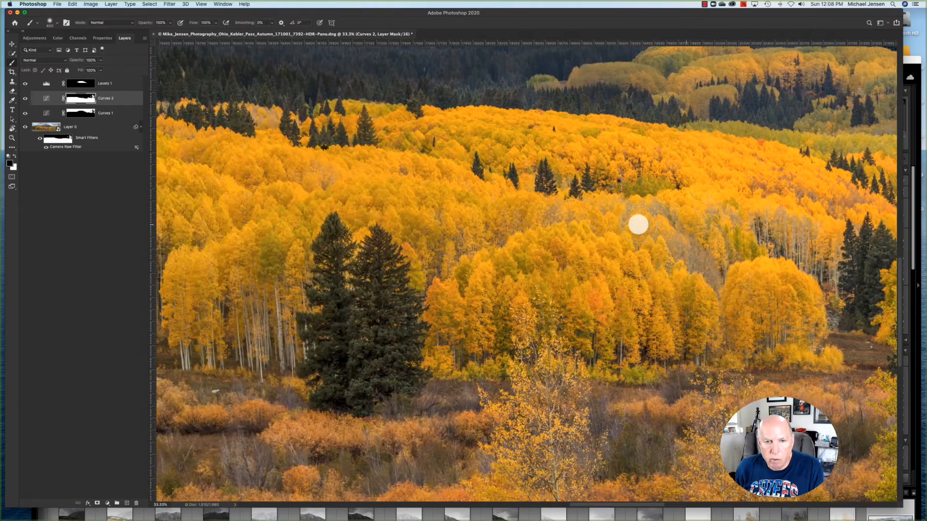
scroll(638, 223, left, 9)
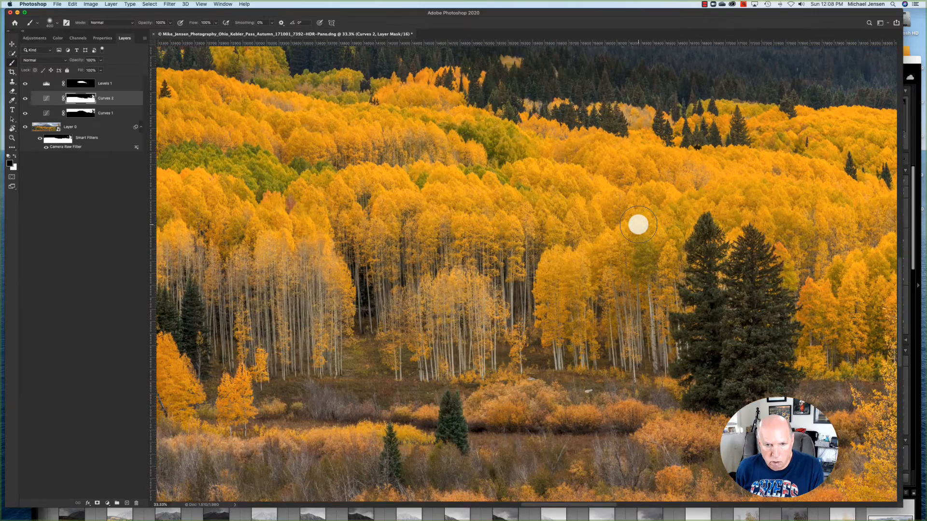
scroll(638, 223, left, 8)
scroll(638, 224, down, 2)
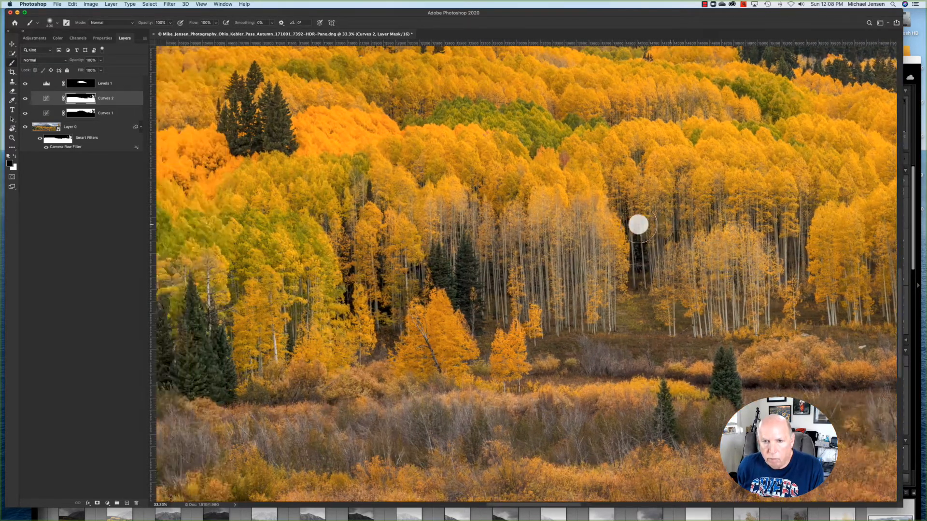
Step: Inspect the detail in the aspen trunks, dark evergreens and golden foliage at 100% magnification
key(super+equal)
key(super+equal)
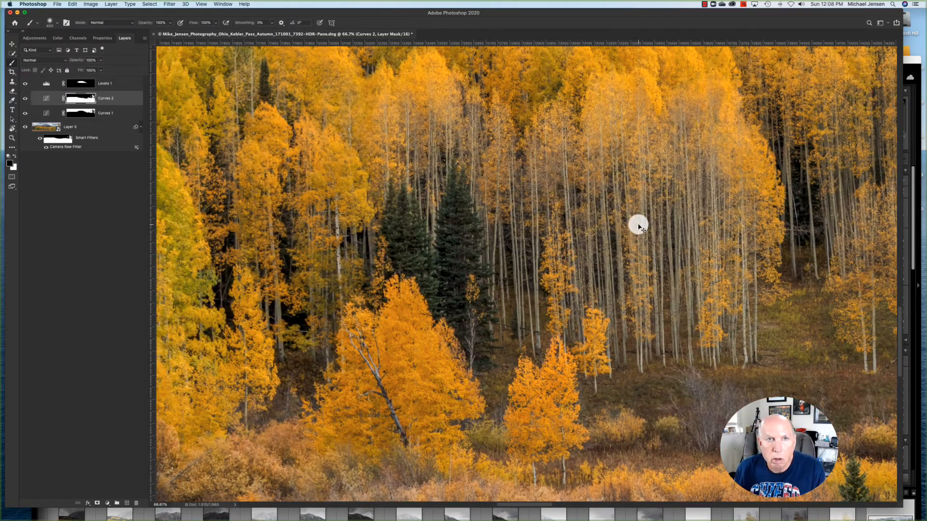
key(super+equal)
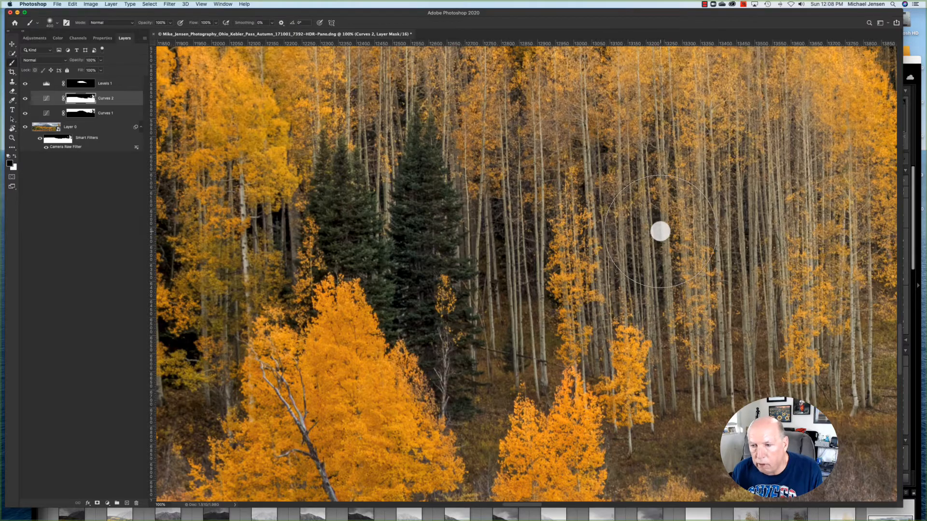
scroll(660, 231, left, 3)
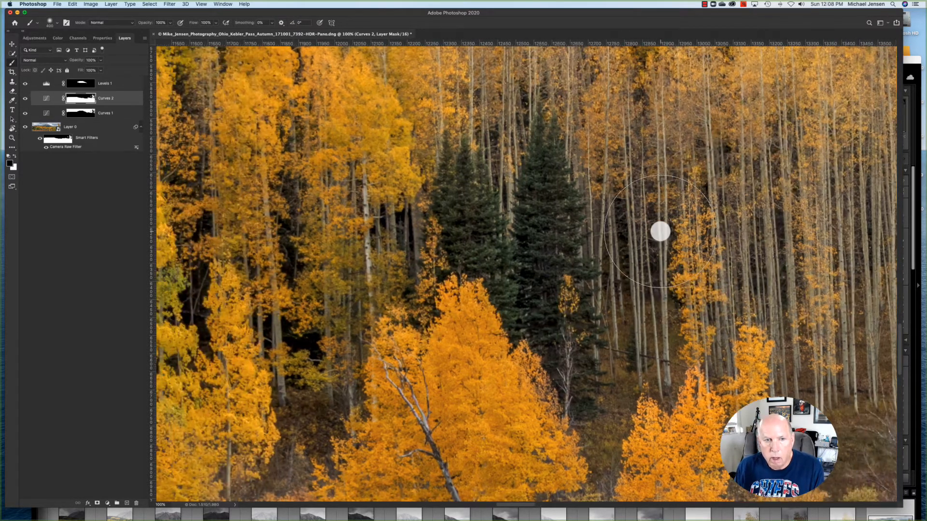
scroll(660, 231, left, 15)
scroll(660, 232, down, 5)
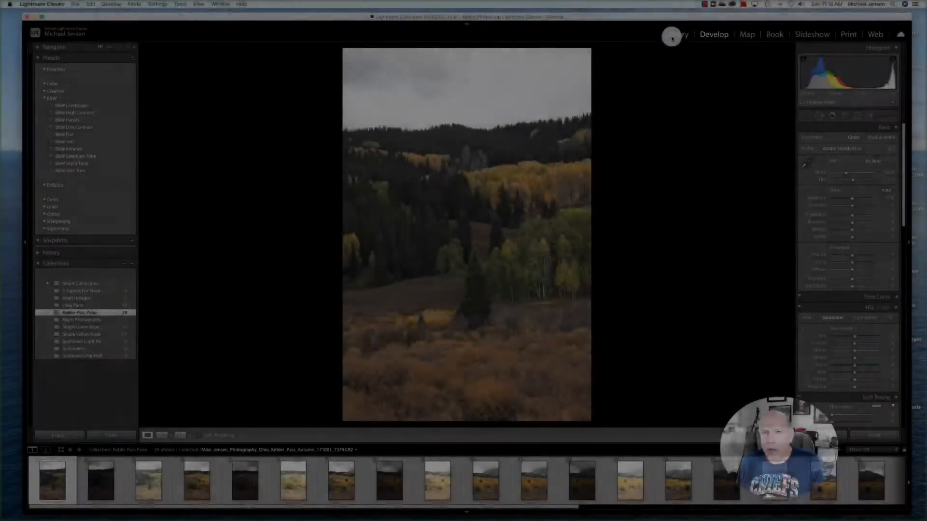
Step: Switch to Lightroom Classic and show the Kebler Pass Pano collection as a thumbnail grid in the Library module
scroll(675, 62, up, 2)
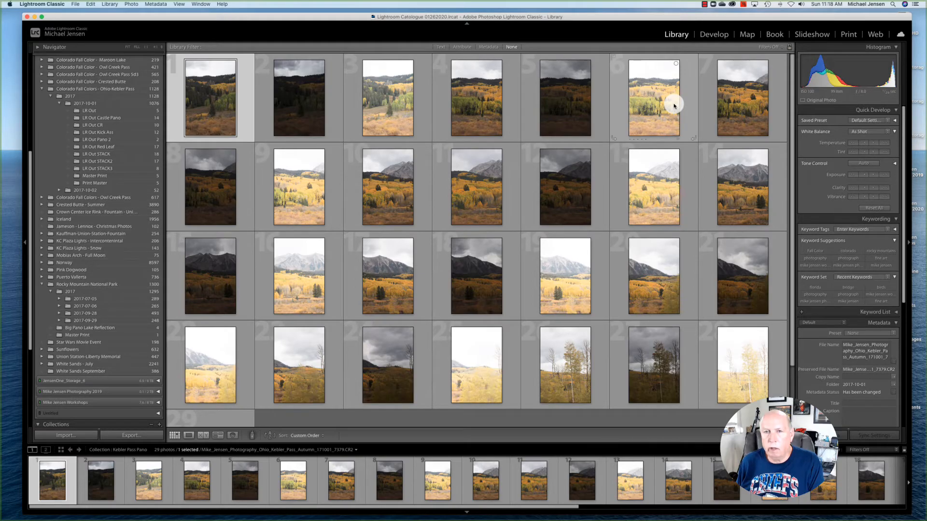